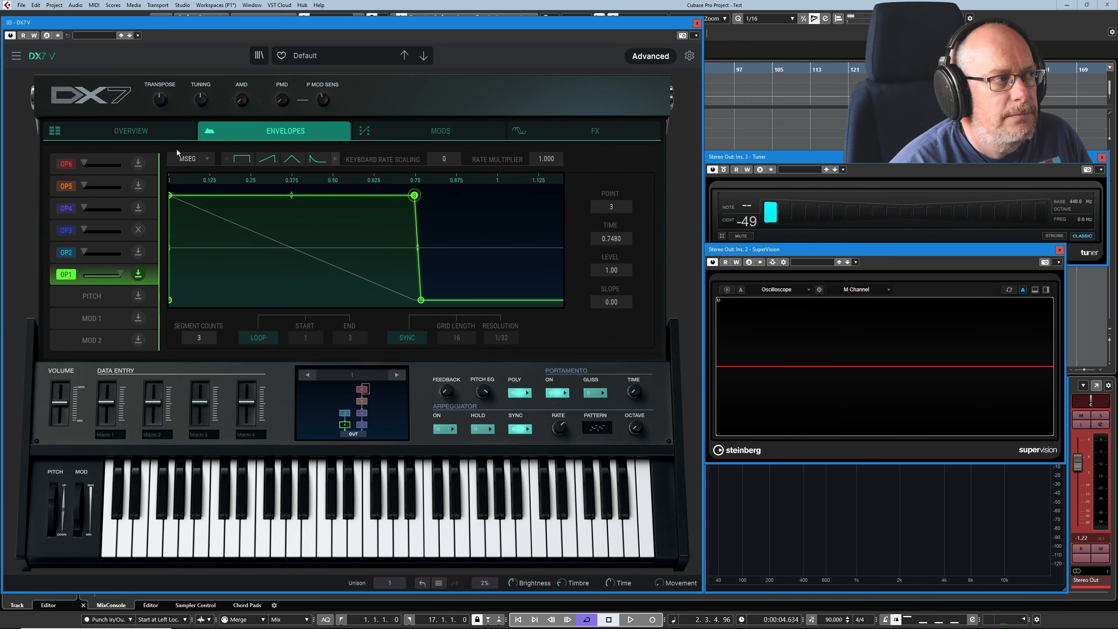
Step: Compare OP1's settings on the overview page with its envelope in the dedicated envelope editor, ending on the overview
click(148, 129)
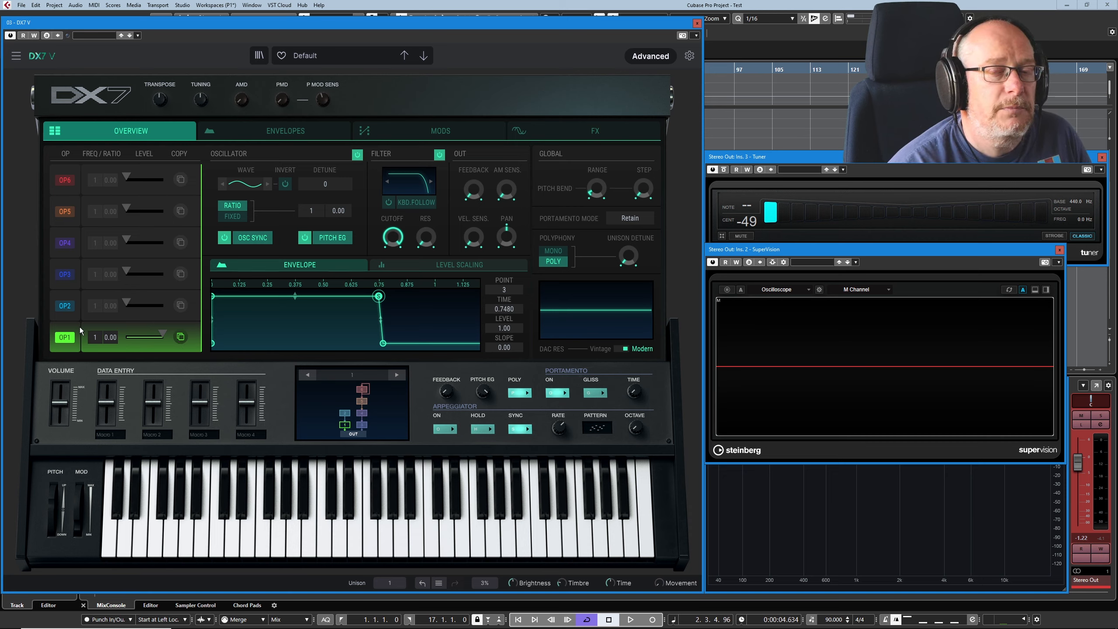
click(290, 129)
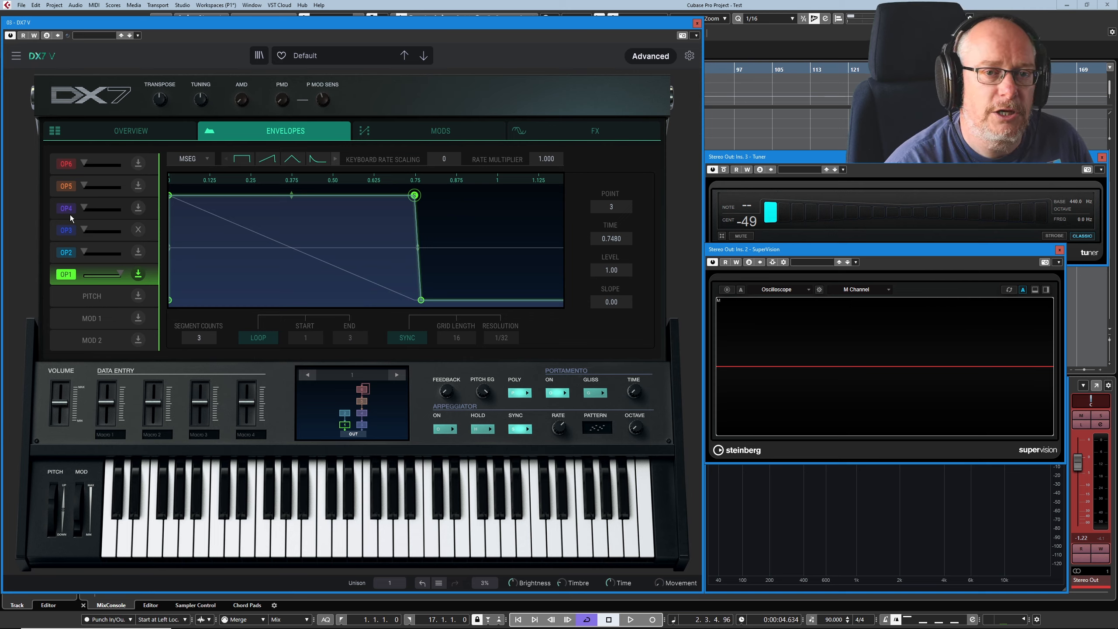
click(163, 130)
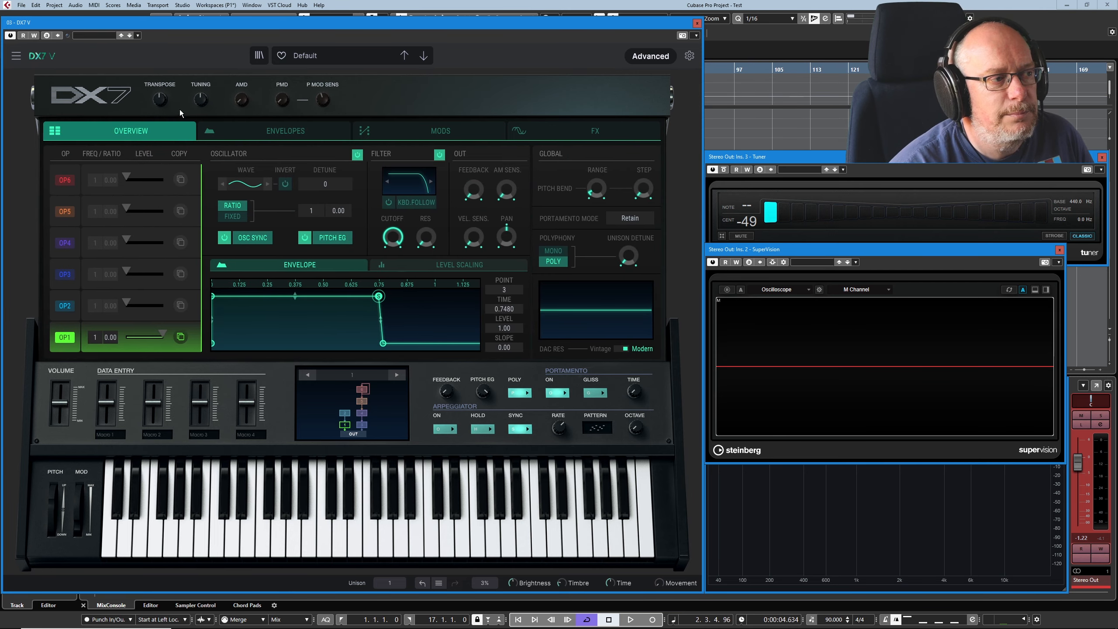
Step: Reshape OP2's envelope by lowering its third point and adding a dip at about level 0.398 and a peak at about 0.907
click(65, 310)
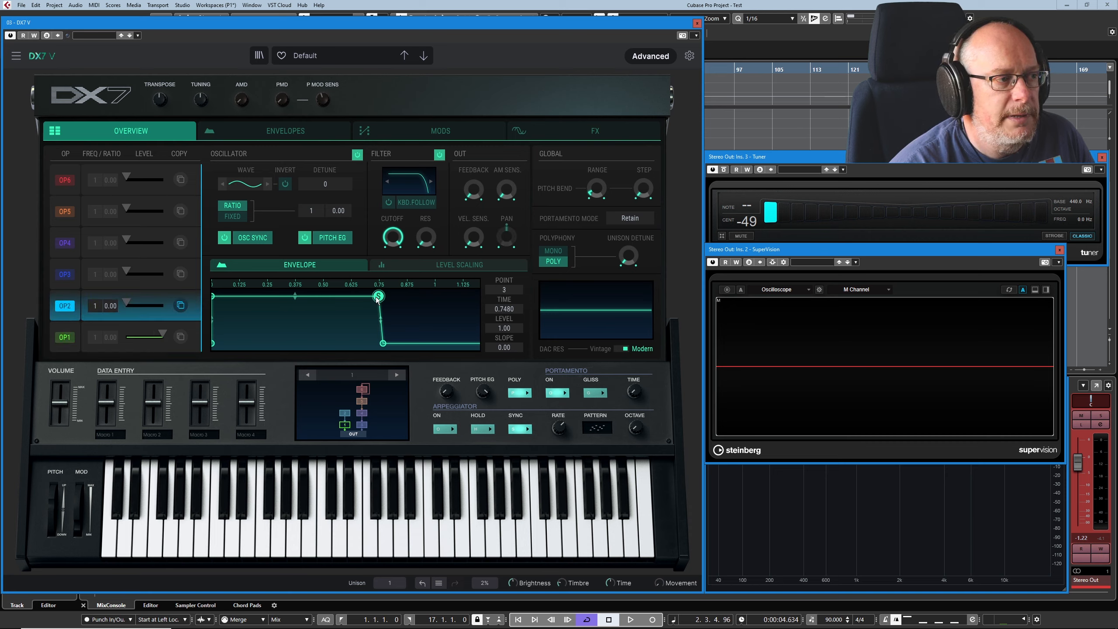
drag(378, 296, 331, 318)
click(252, 324)
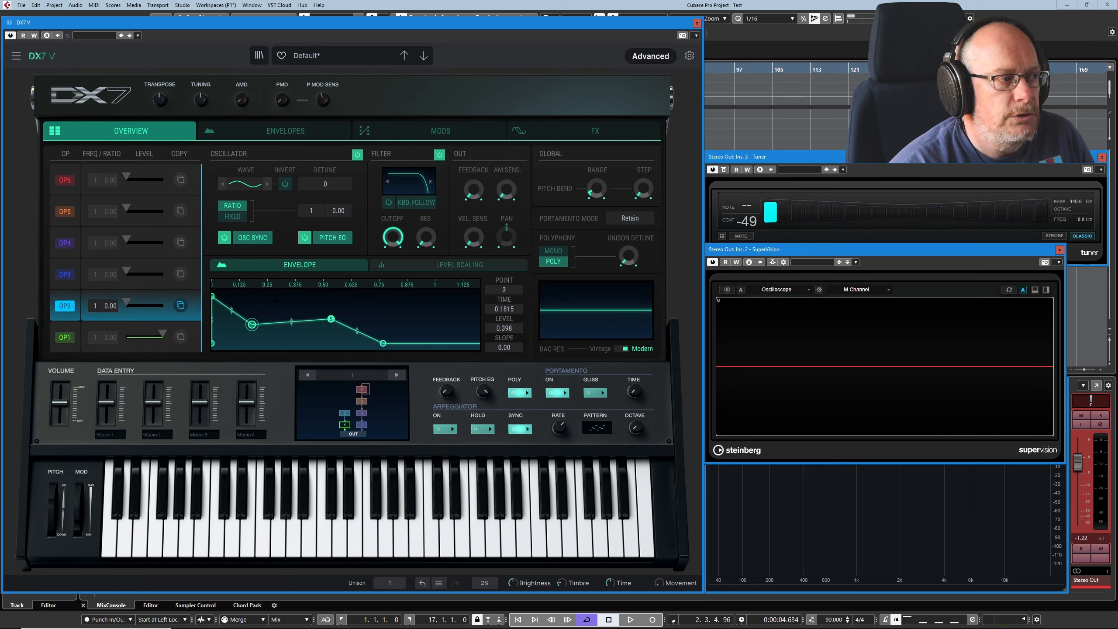
click(276, 300)
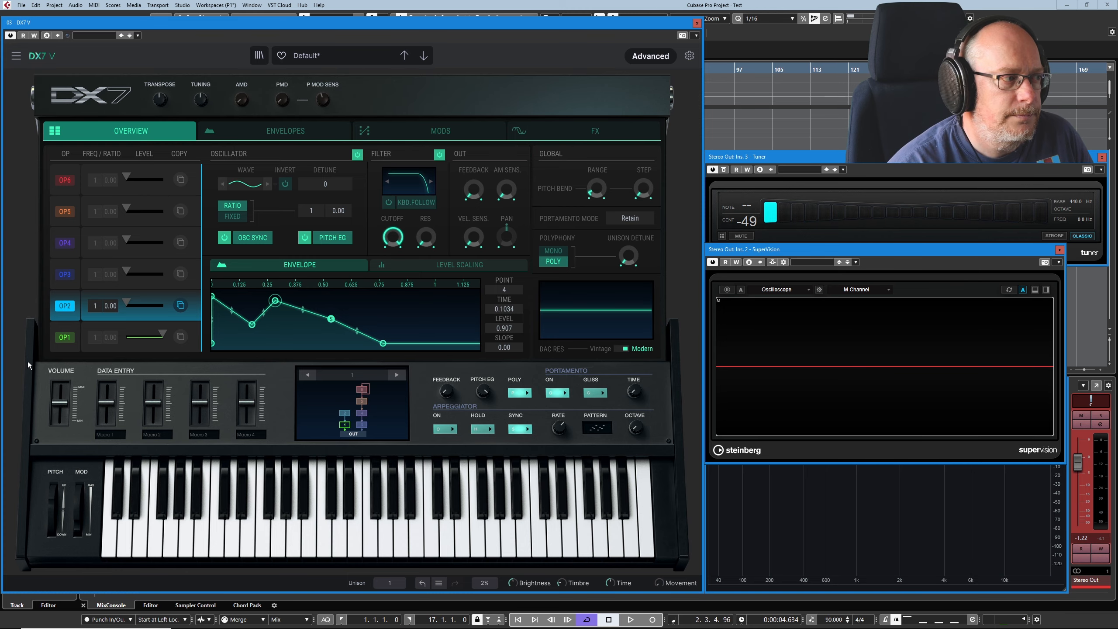
Step: Compare the envelopes of OP1 and OP2 in the dedicated envelope editor
click(65, 339)
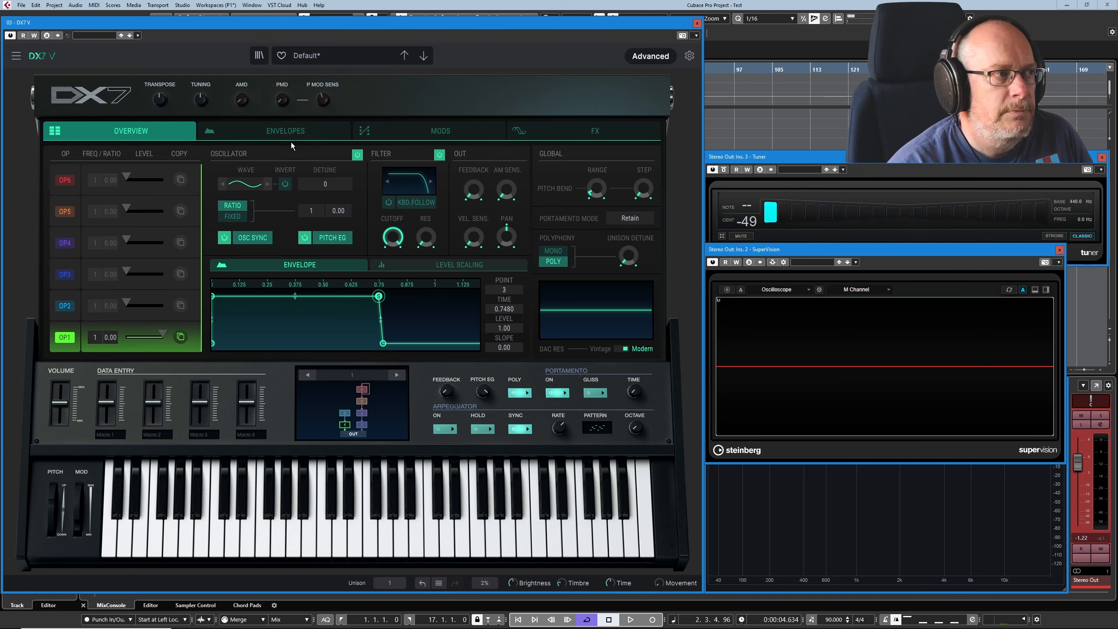
click(292, 129)
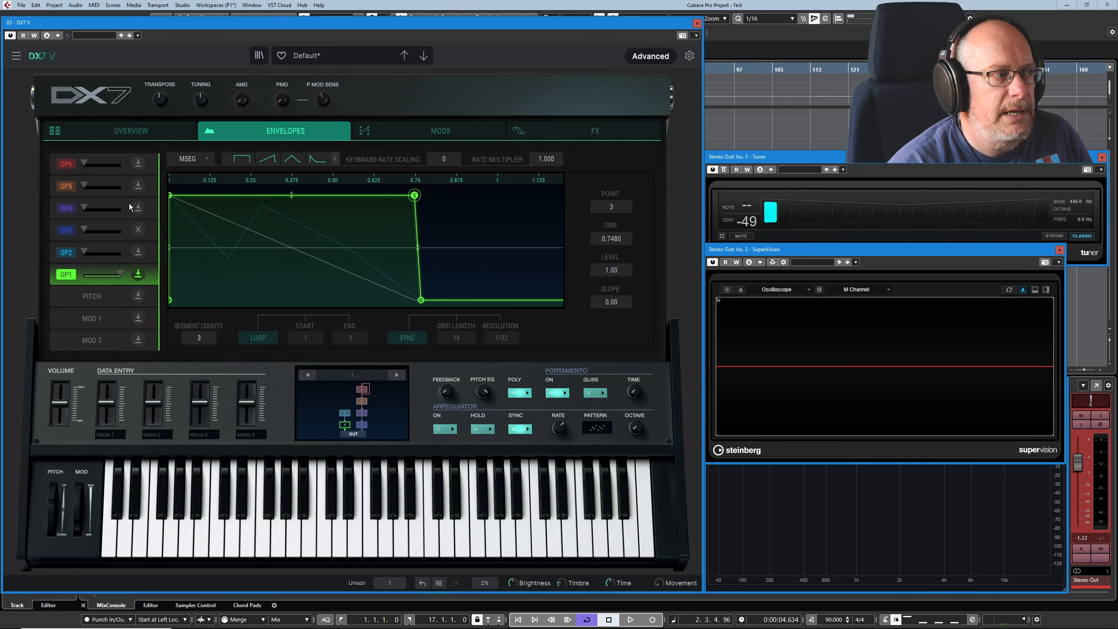
click(69, 262)
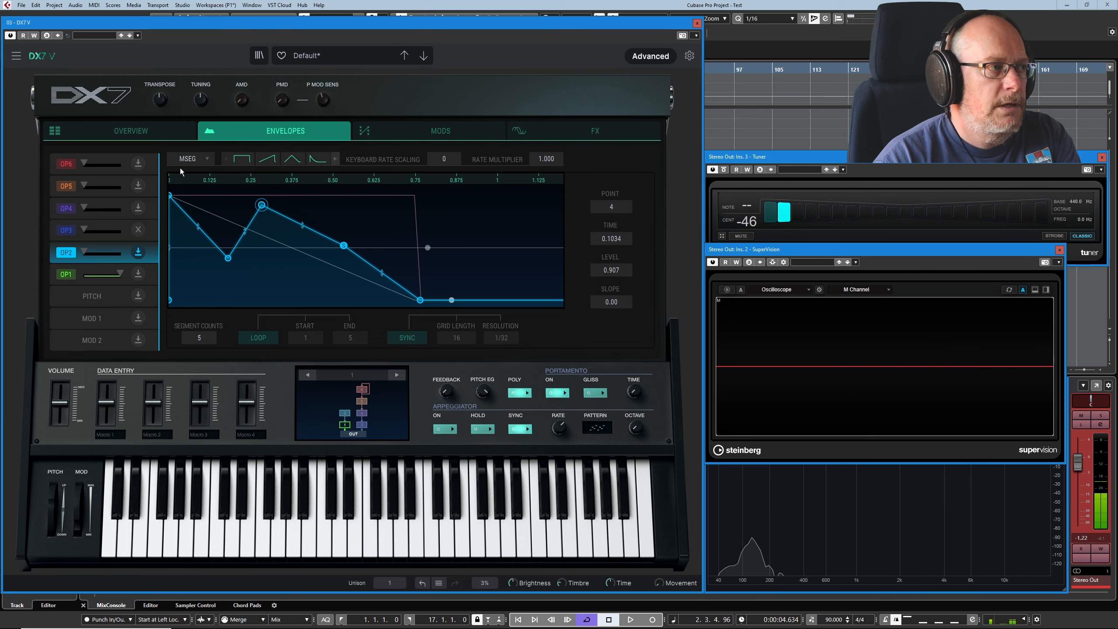
Step: Raise OP2's output level to about the same level as OP1, and return to the envelope editor
click(136, 132)
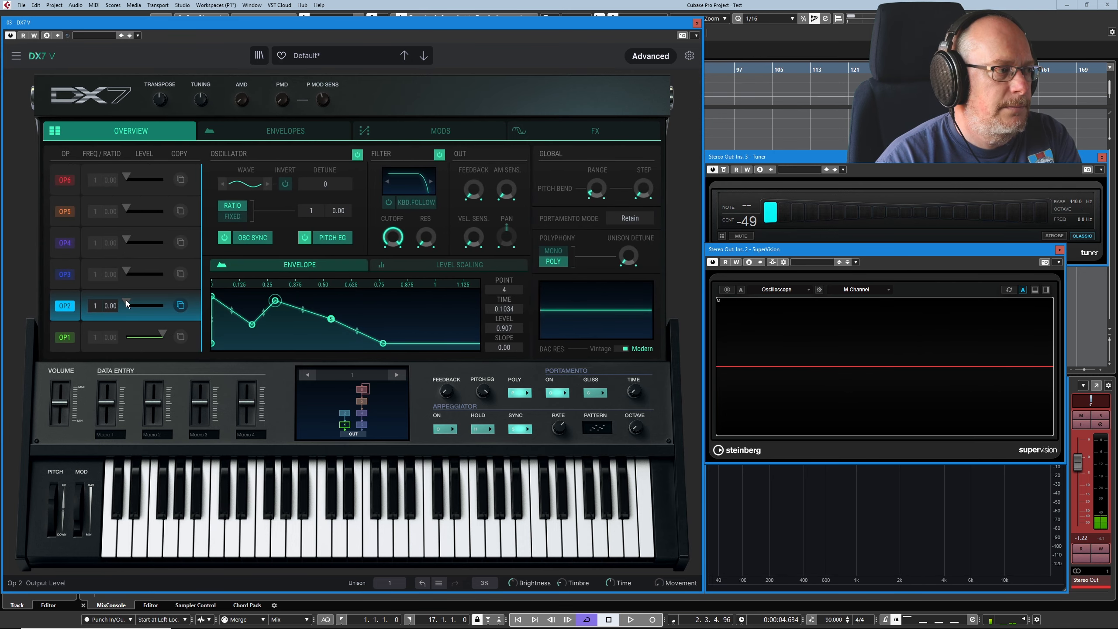
drag(126, 301, 162, 304)
click(282, 132)
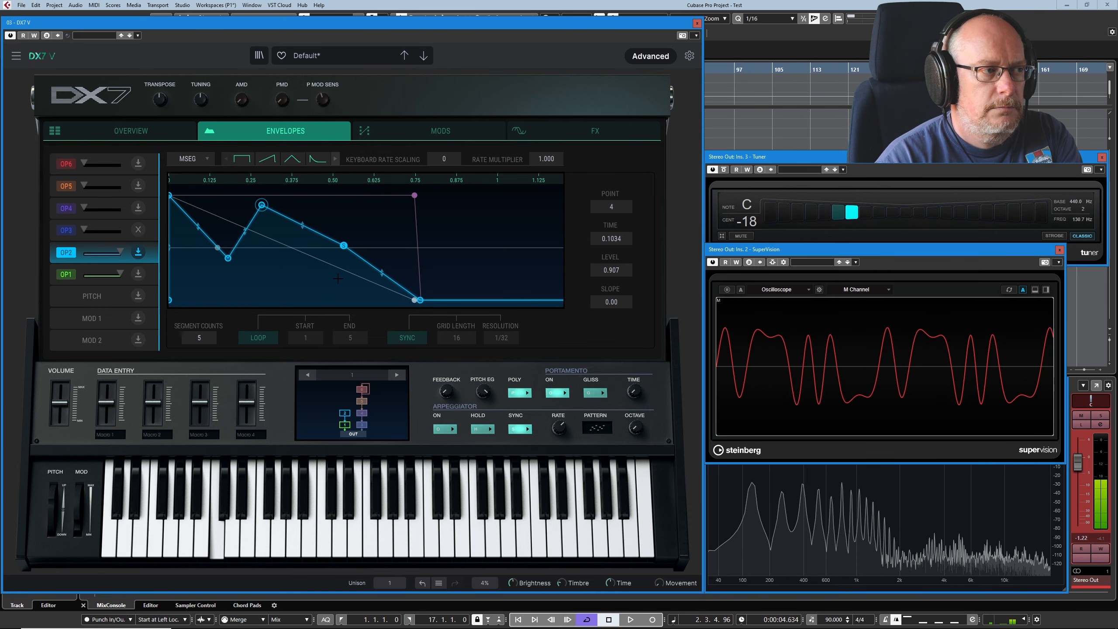
Step: Review OP1's envelope, then return to OP2's envelope and inspect its third point
click(69, 283)
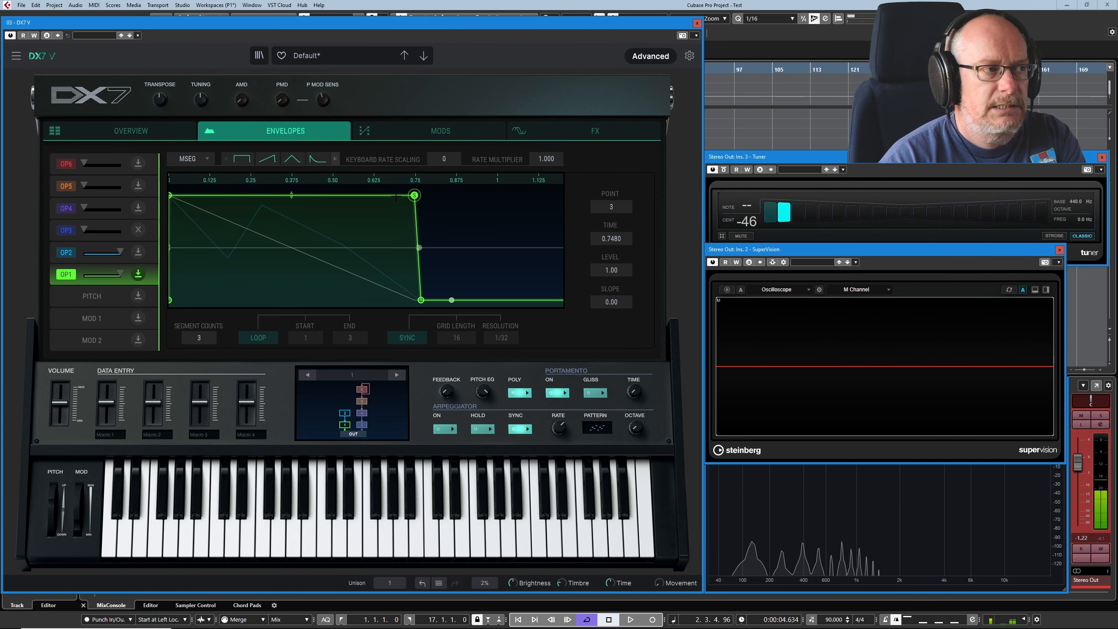
click(68, 262)
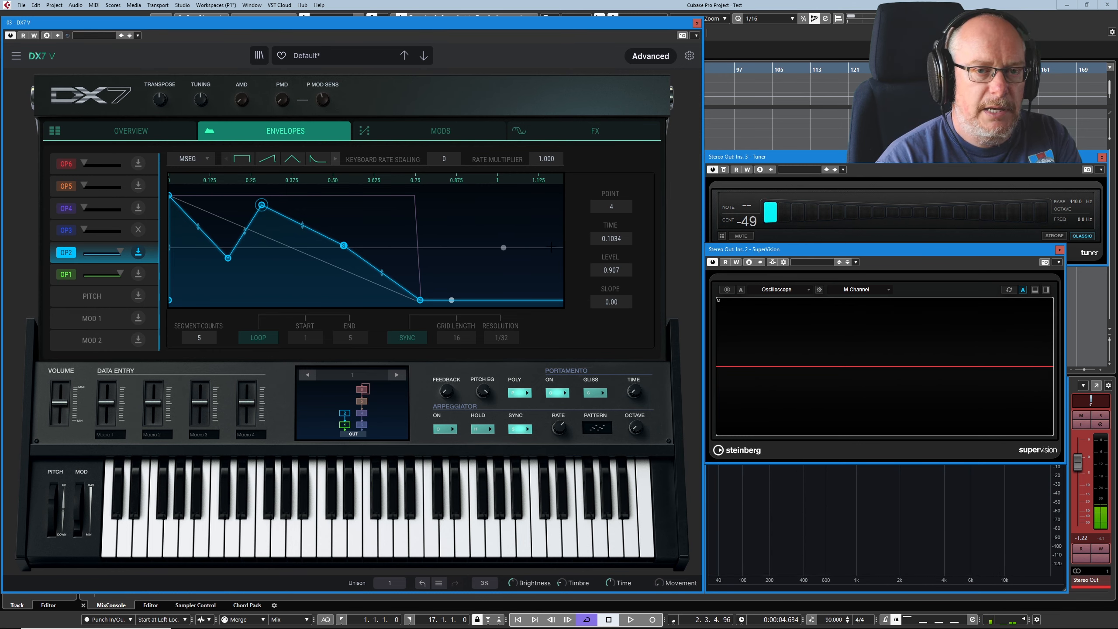
key(Left)
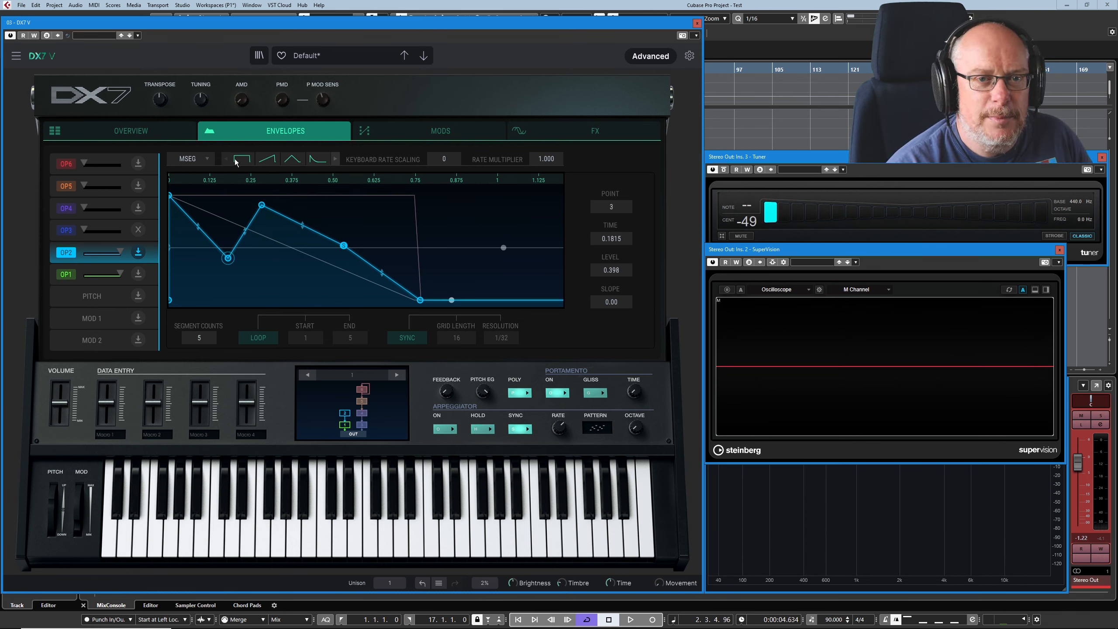
Step: Enable looping for OP2's envelope with the loop start at point 3, and check the points at both loop ends
click(263, 343)
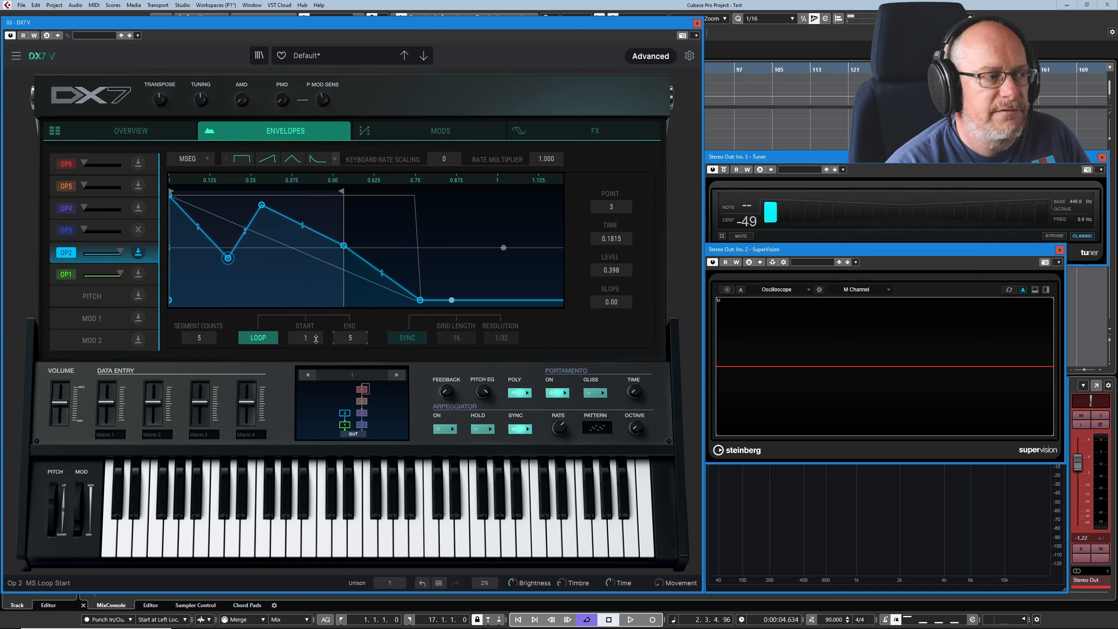
drag(305, 337, 305, 319)
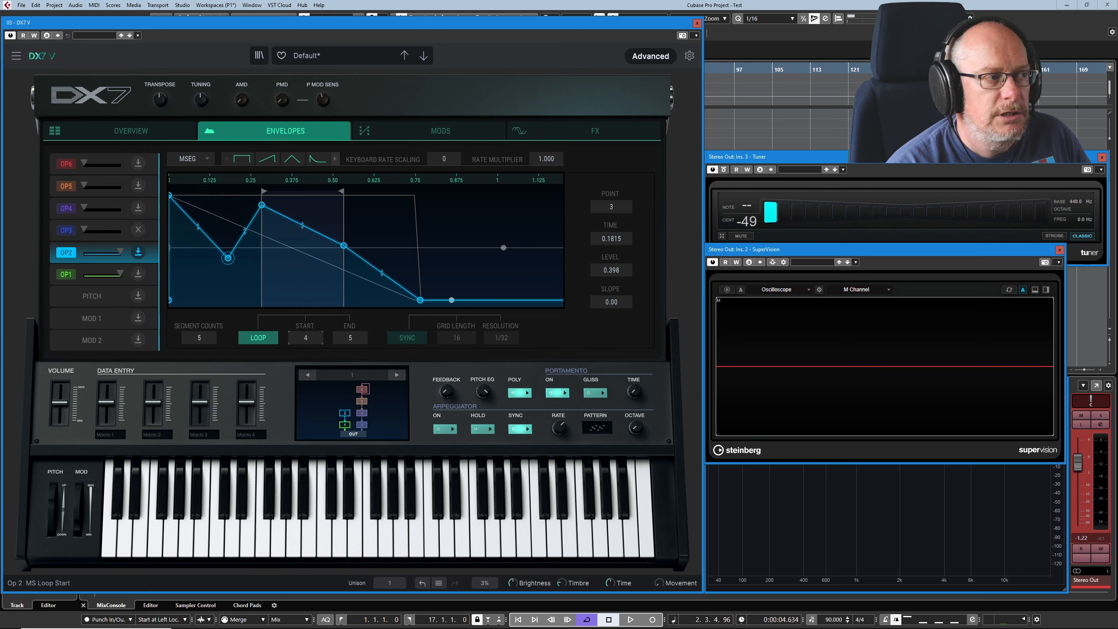
drag(305, 319, 305, 325)
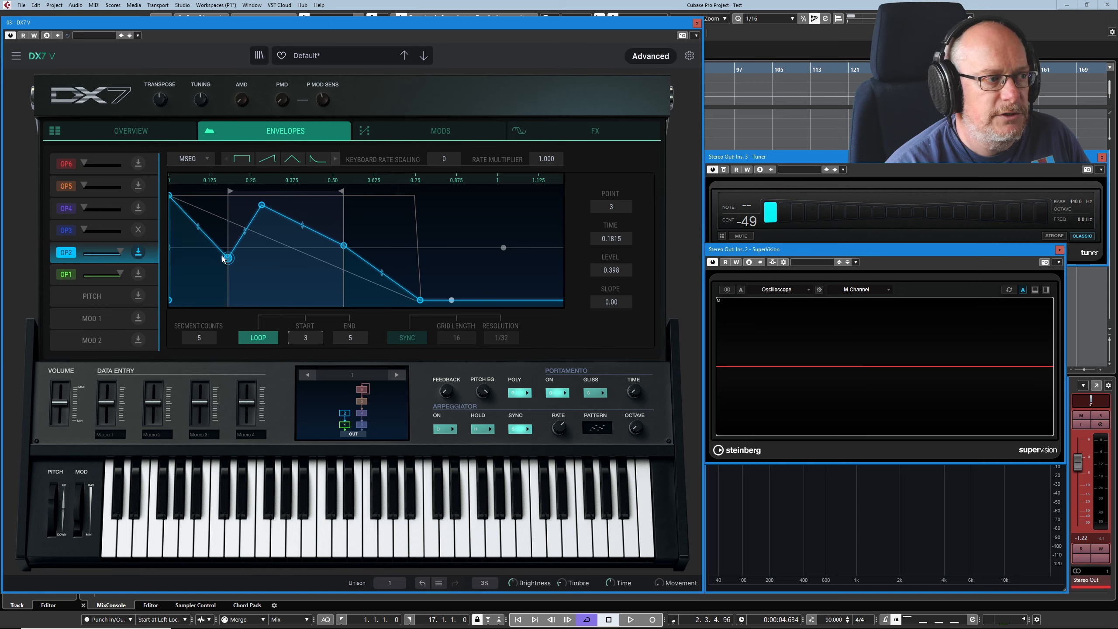
click(343, 246)
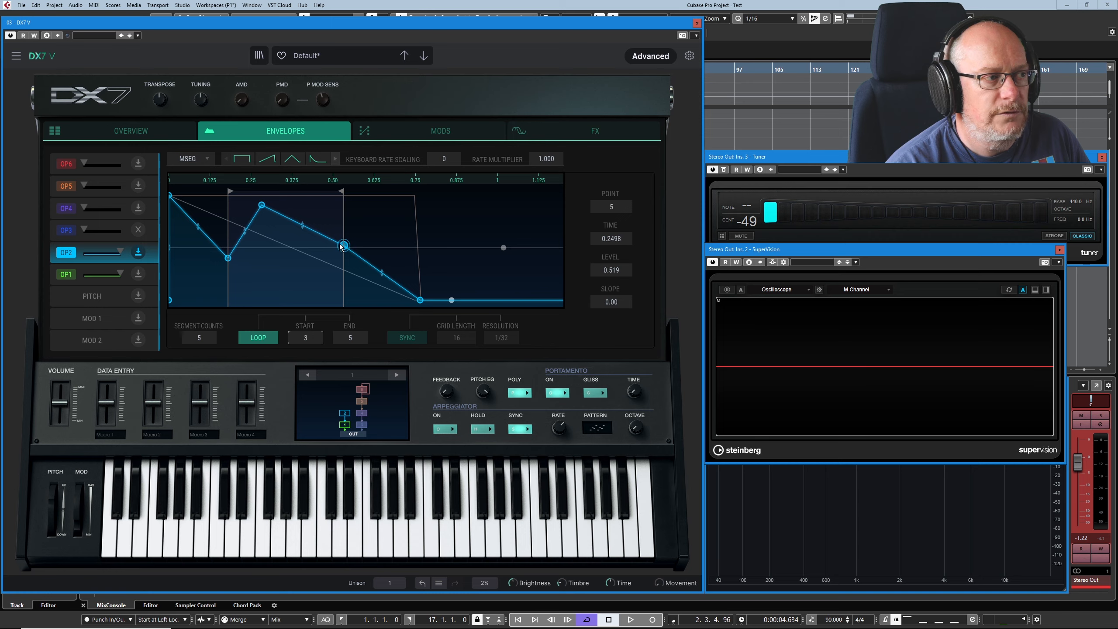
click(228, 258)
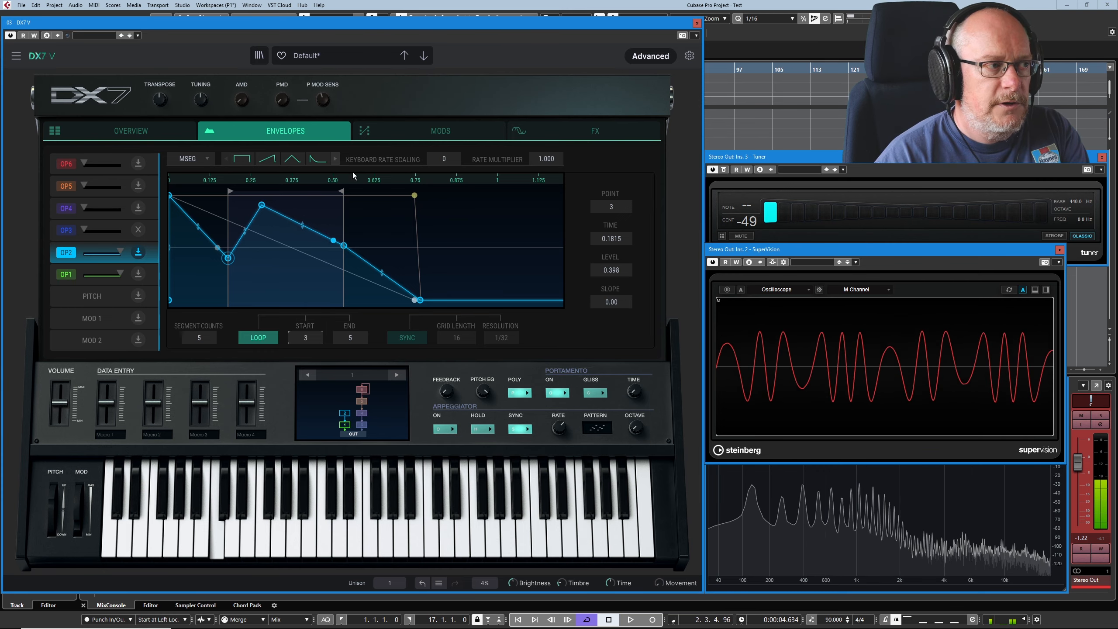
Step: Bend the segment after OP2's fourth envelope point downward and add four alternating low and high points before the loop end
drag(306, 229, 293, 227)
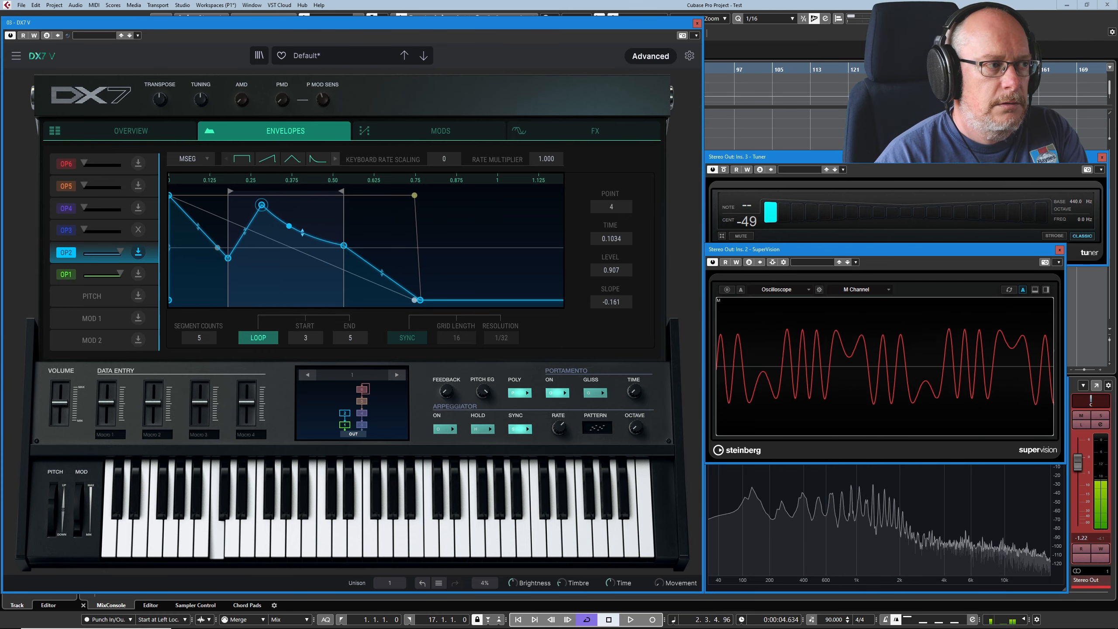
click(288, 253)
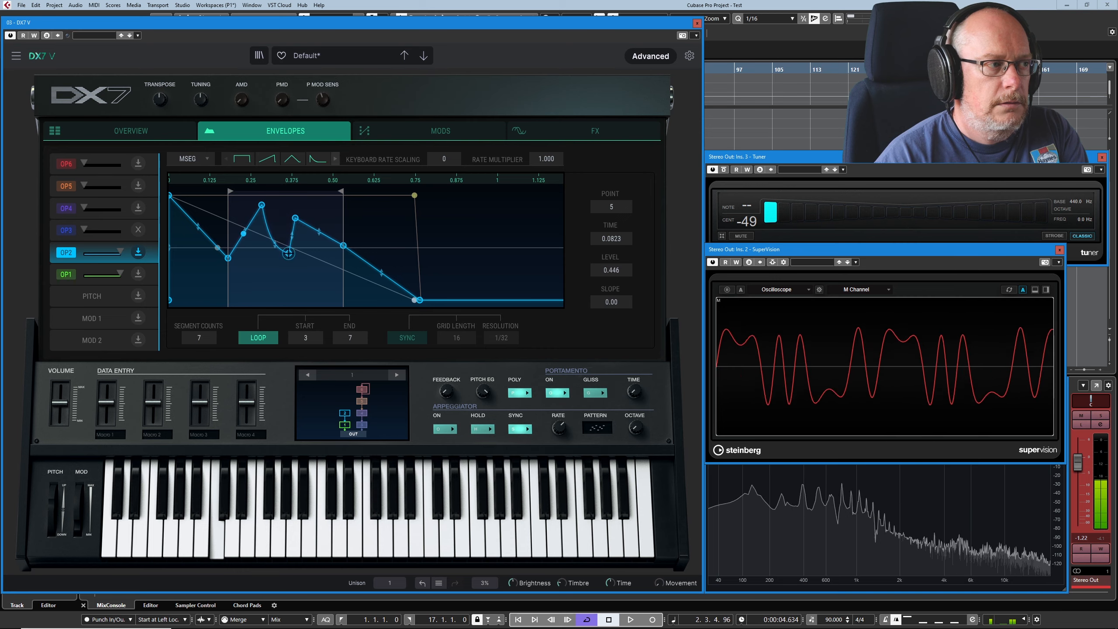
click(295, 218)
click(317, 257)
click(322, 209)
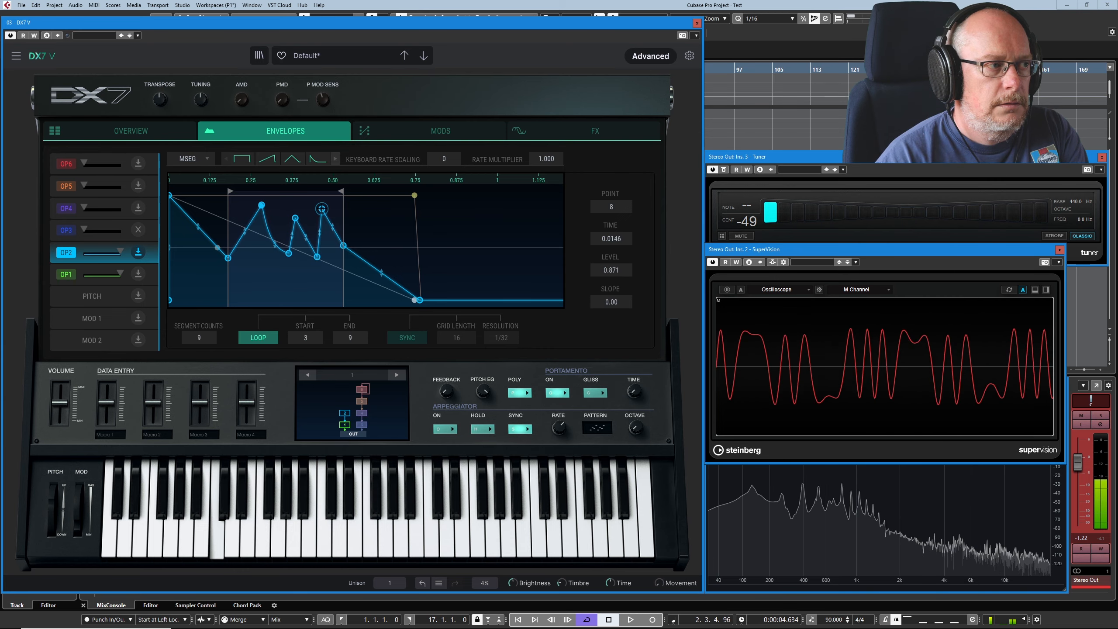
Step: Add a peak and a dip early in OP2's loop and lower the original peak to about level 0.633
click(244, 208)
click(257, 265)
drag(262, 205, 270, 234)
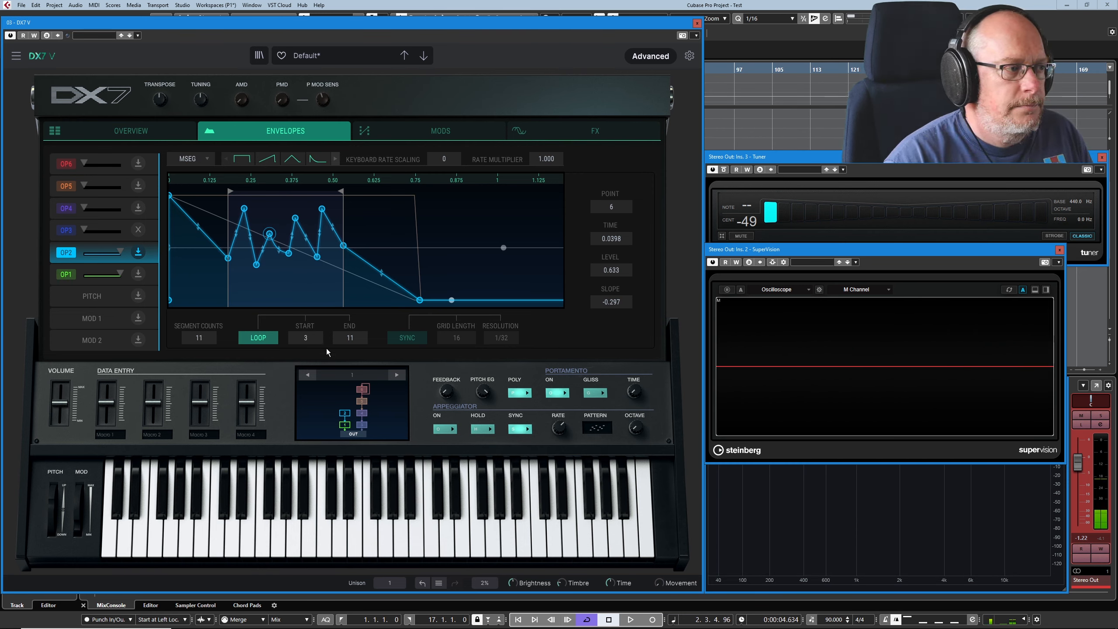
Step: Set OP2's envelope loop to run from point 6 to point 13, adding a dip and a rise to about level 0.700
scroll(309, 338, up, 3)
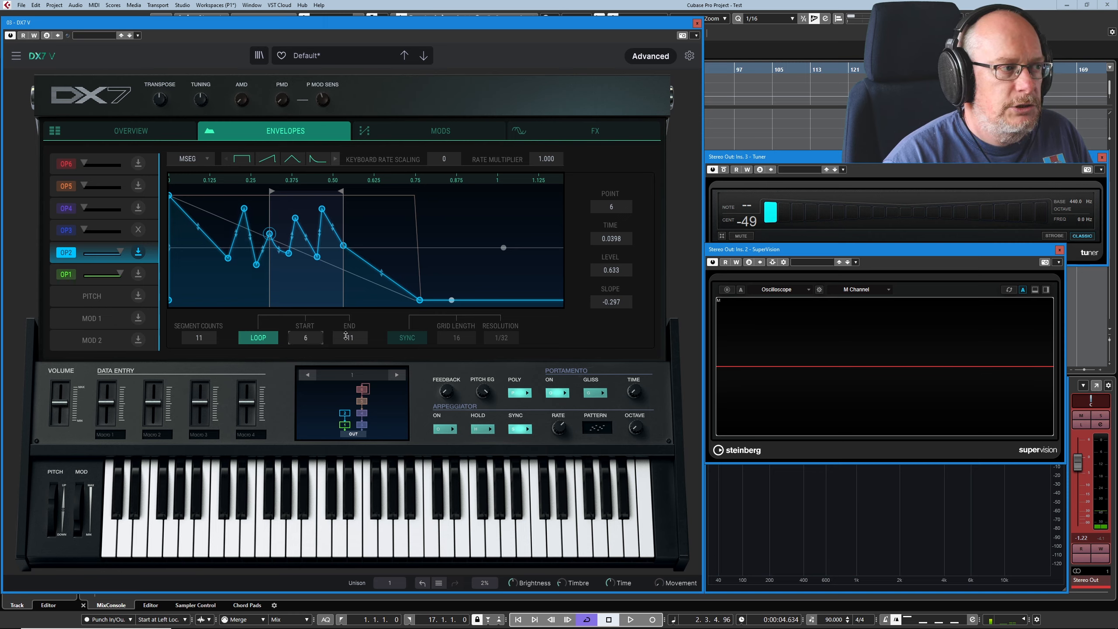
click(381, 282)
click(418, 227)
drag(346, 340, 346, 328)
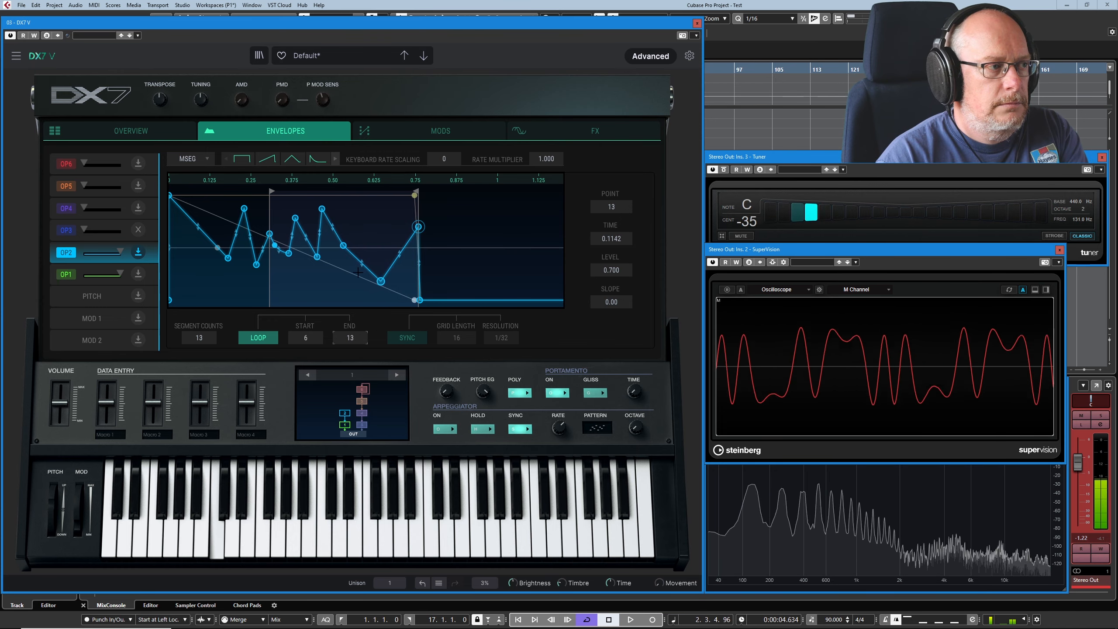
Step: Curve two neighbouring segments of OP2's looped envelope, with slope about -0.699 from point 11 and 1.00 from point 10
drag(363, 264, 362, 280)
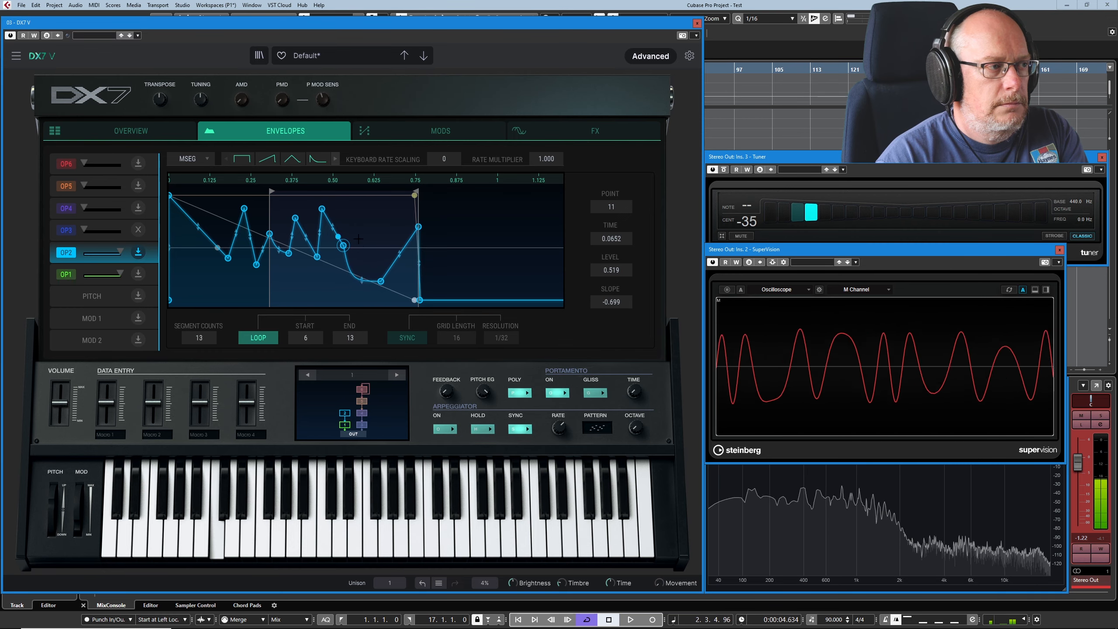
drag(334, 228, 333, 206)
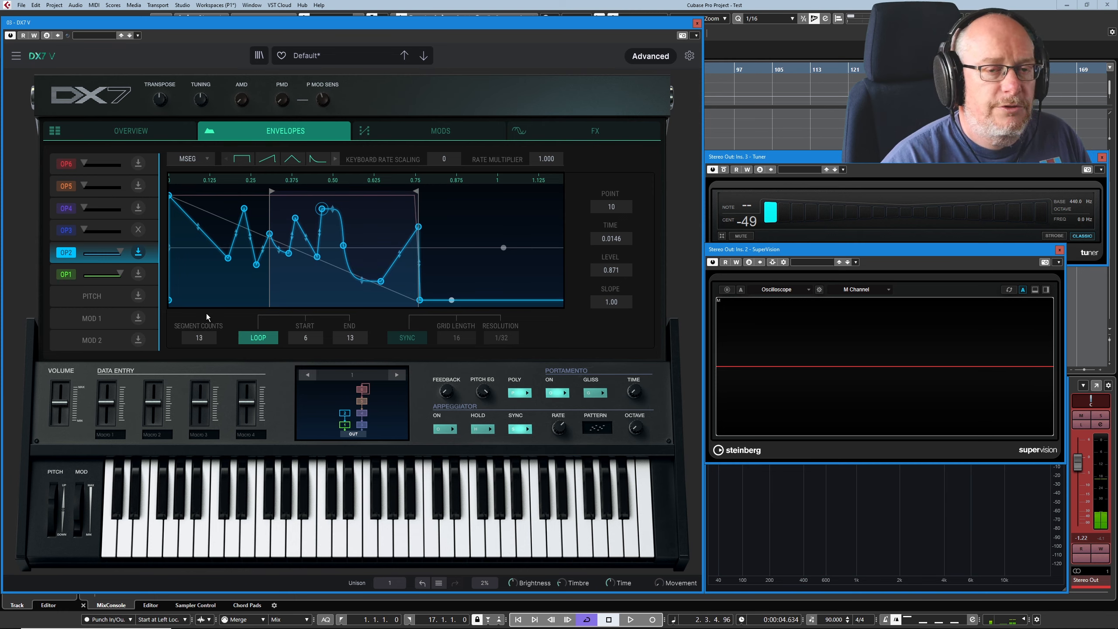
Step: Try the square envelope preset on OP2, browse the other shapes, and apply the one with a curved attack and gradual decline
click(242, 159)
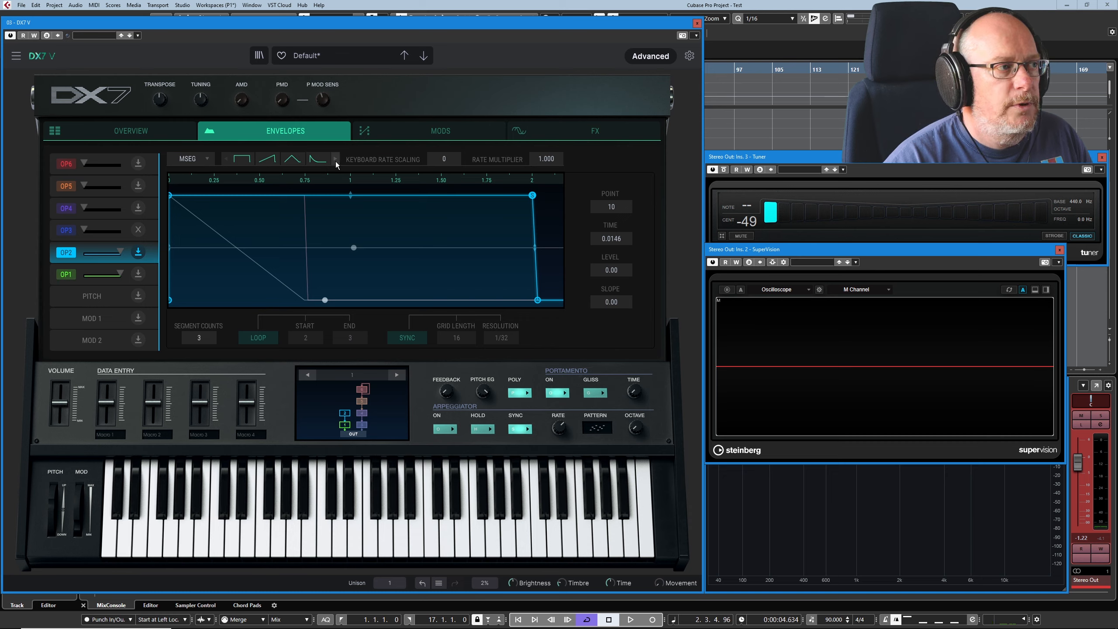
click(335, 160)
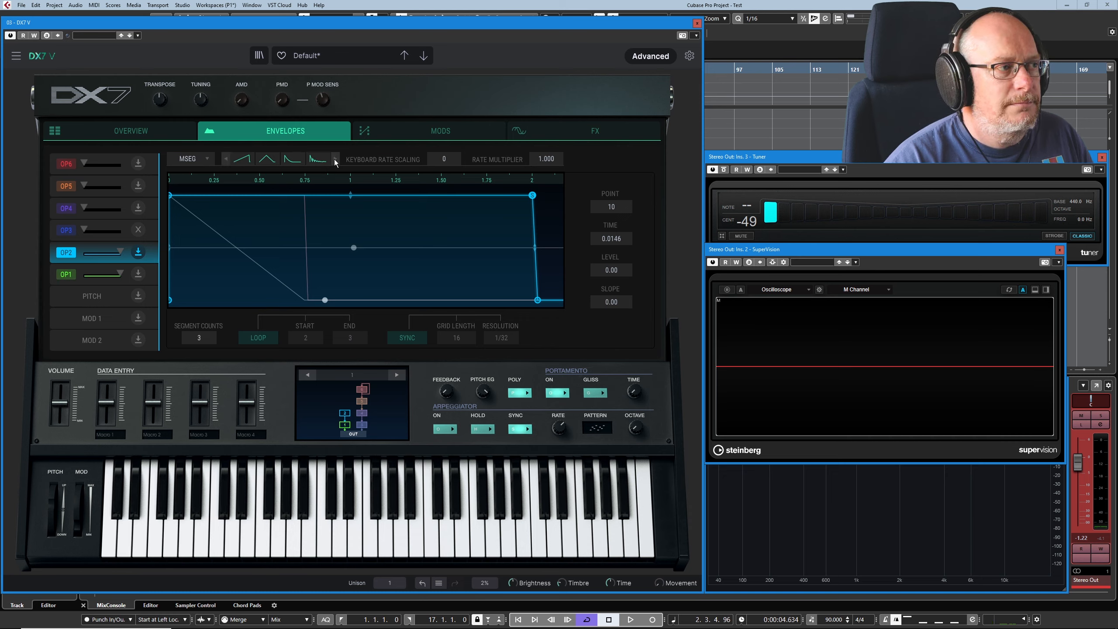
click(225, 161)
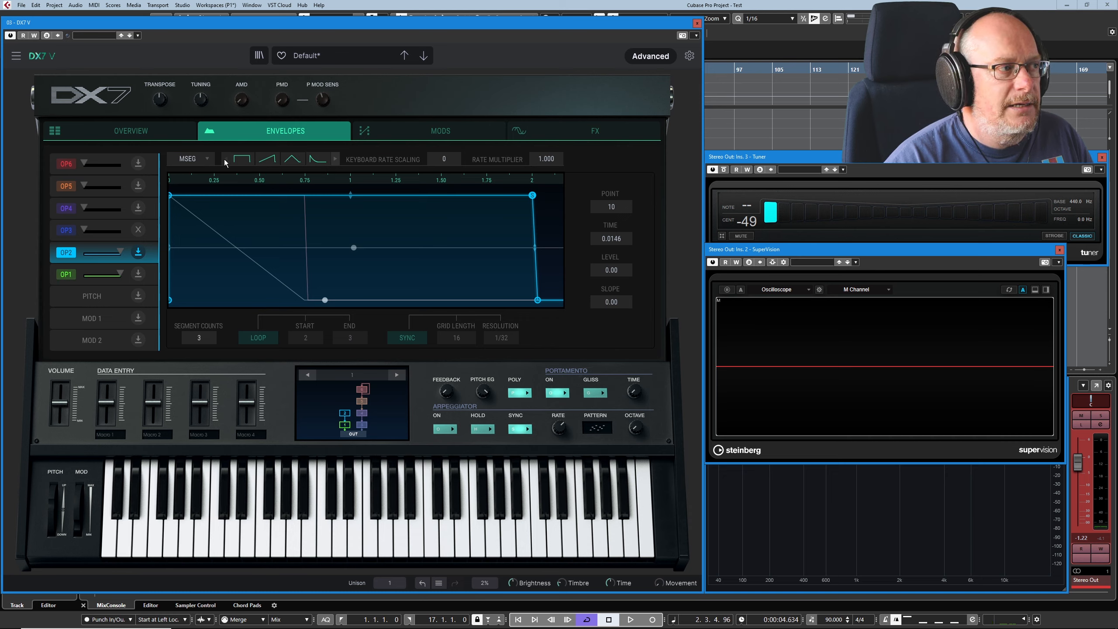
click(335, 160)
click(335, 160)
click(335, 161)
click(335, 160)
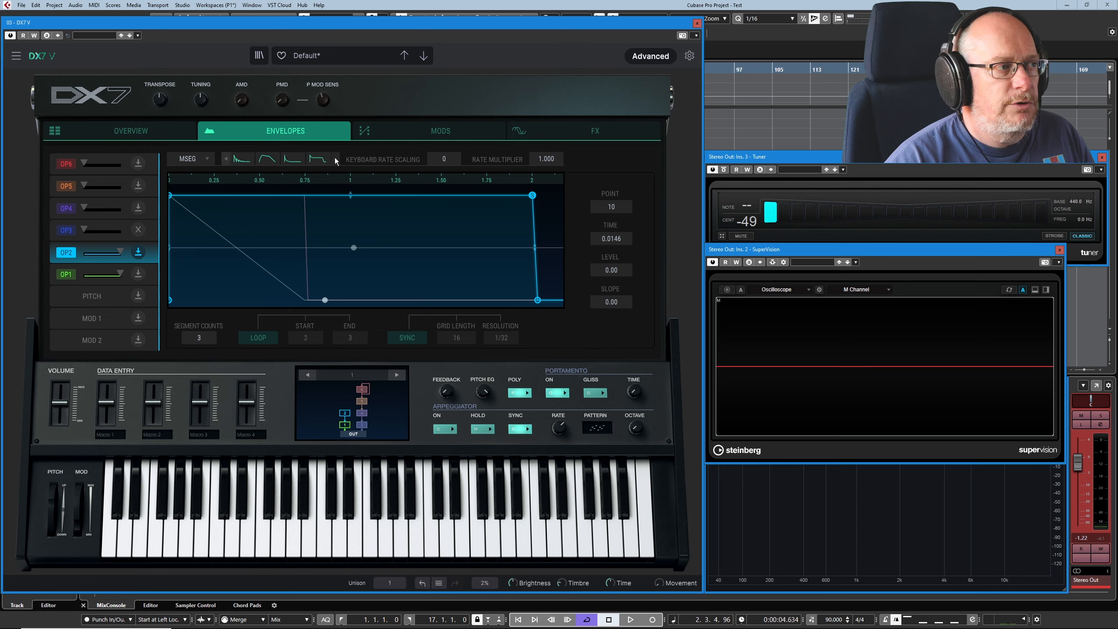
click(264, 165)
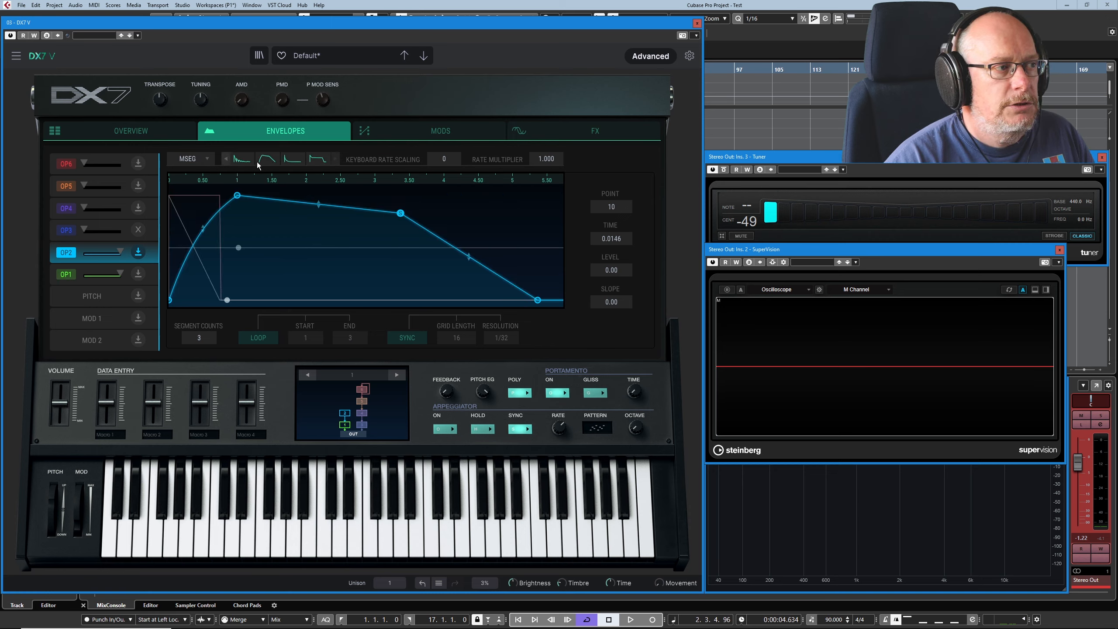
Step: Add three points between OP2's two high envelope points: a dip, a peak at about level 0.938 and a low at about 0.125
click(238, 196)
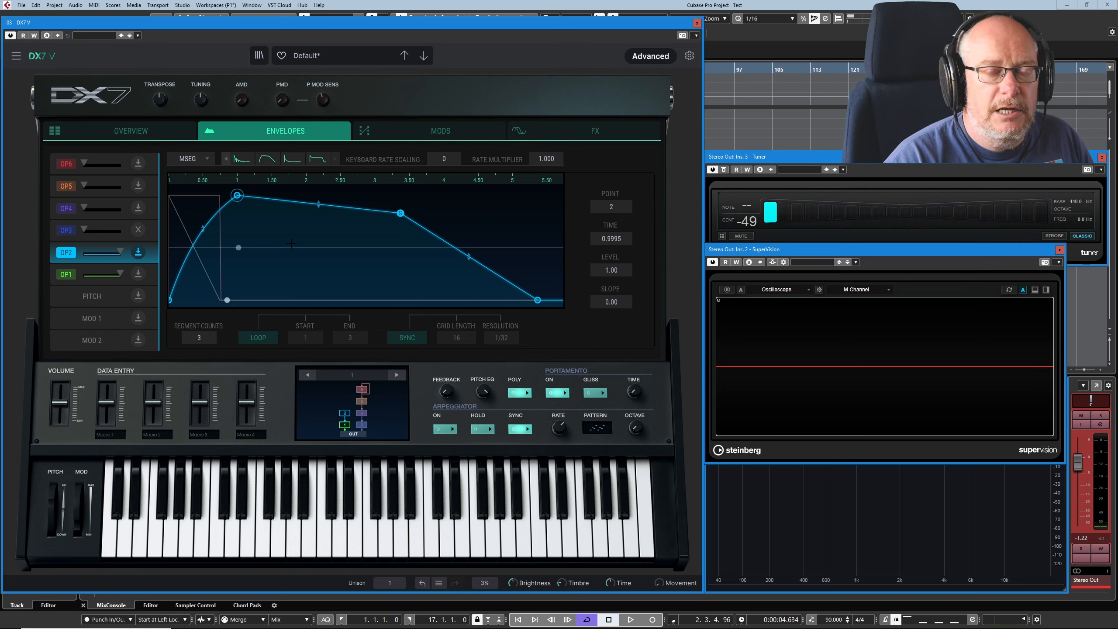
double_click(291, 265)
double_click(394, 286)
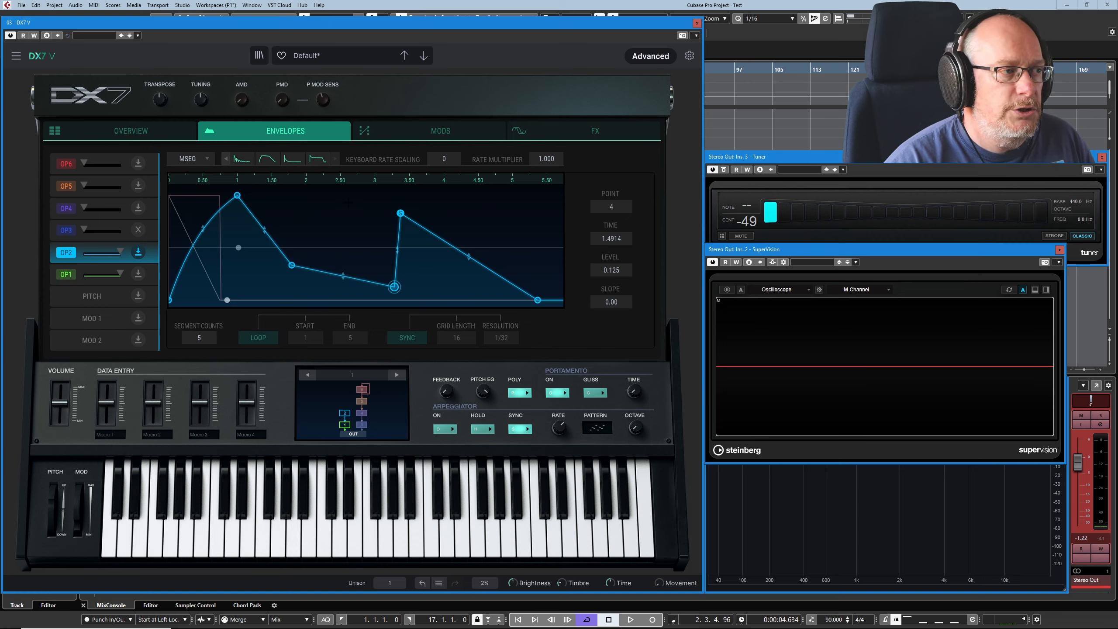
double_click(348, 202)
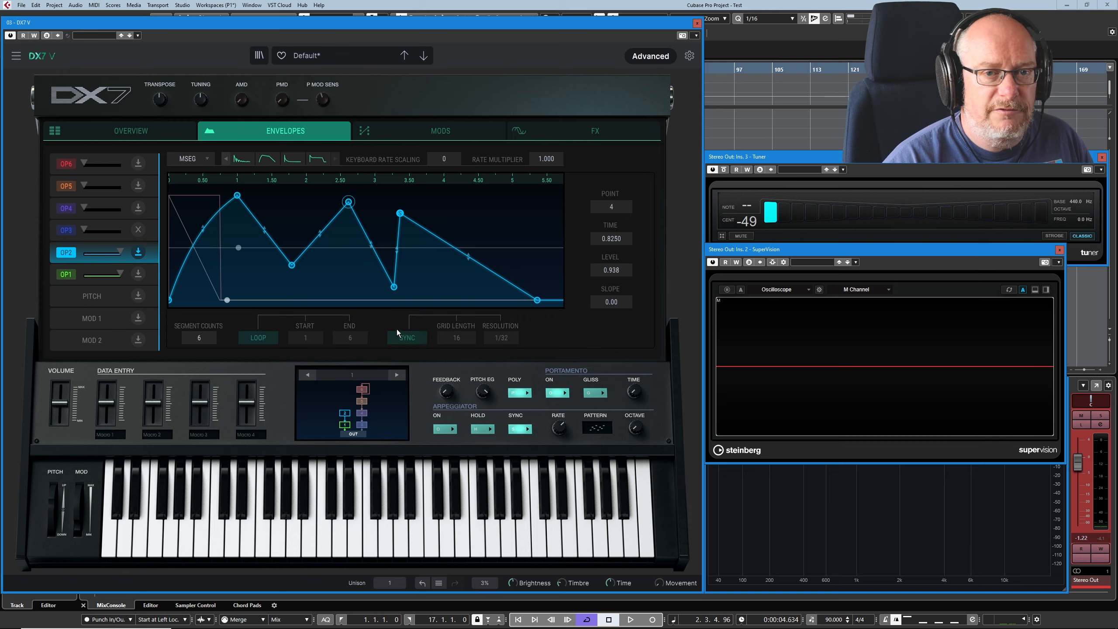
Step: Add points to OP1's envelope: a dip, a high point at about level 0.846 and a low point at about 0.221
click(66, 283)
double_click(303, 211)
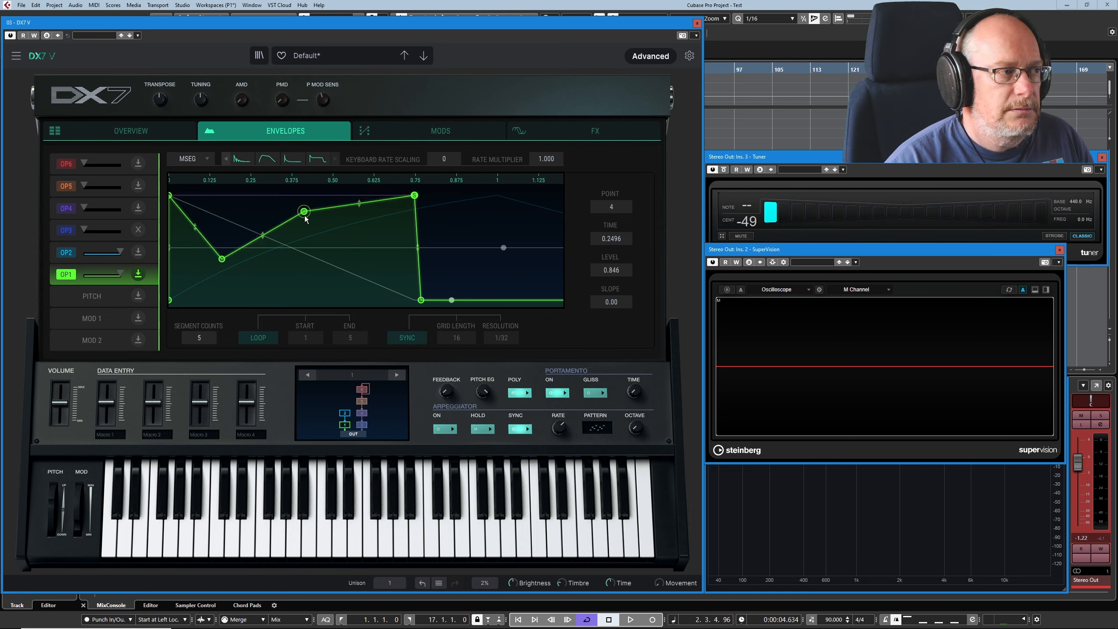
double_click(333, 277)
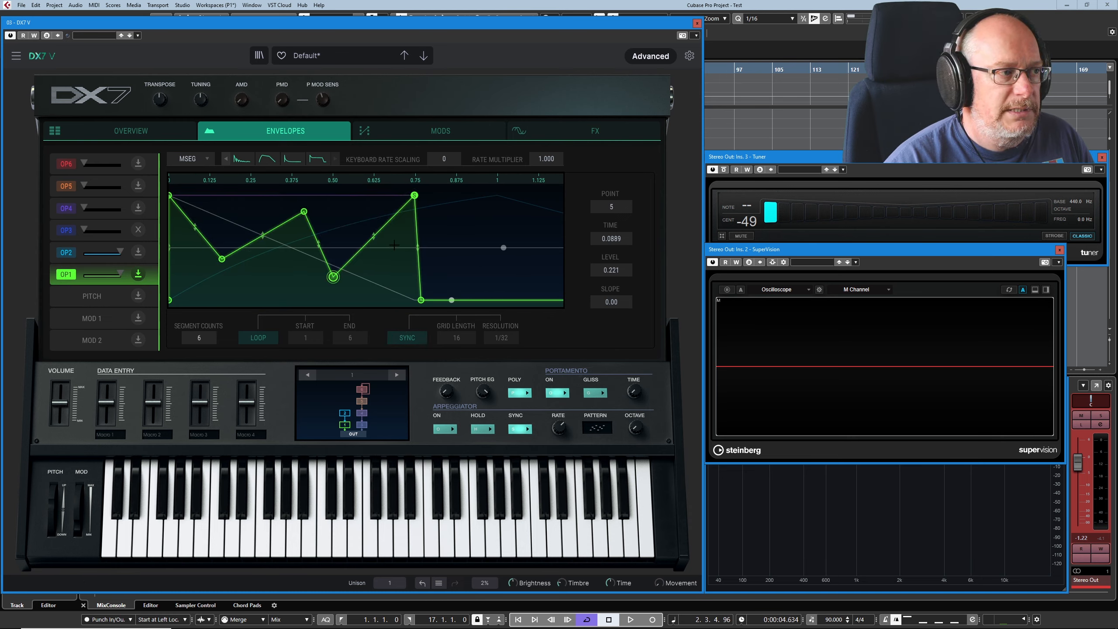
Step: Set OP2's rate multiplier to 3.02 and loop its envelope from point 3 to point 6
click(66, 253)
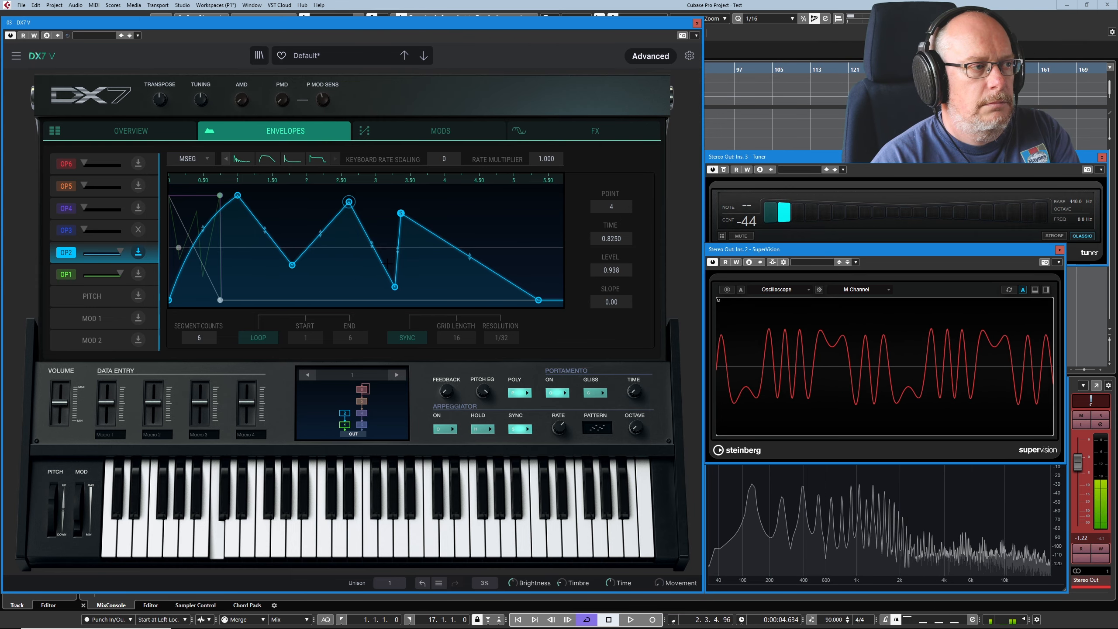
click(395, 286)
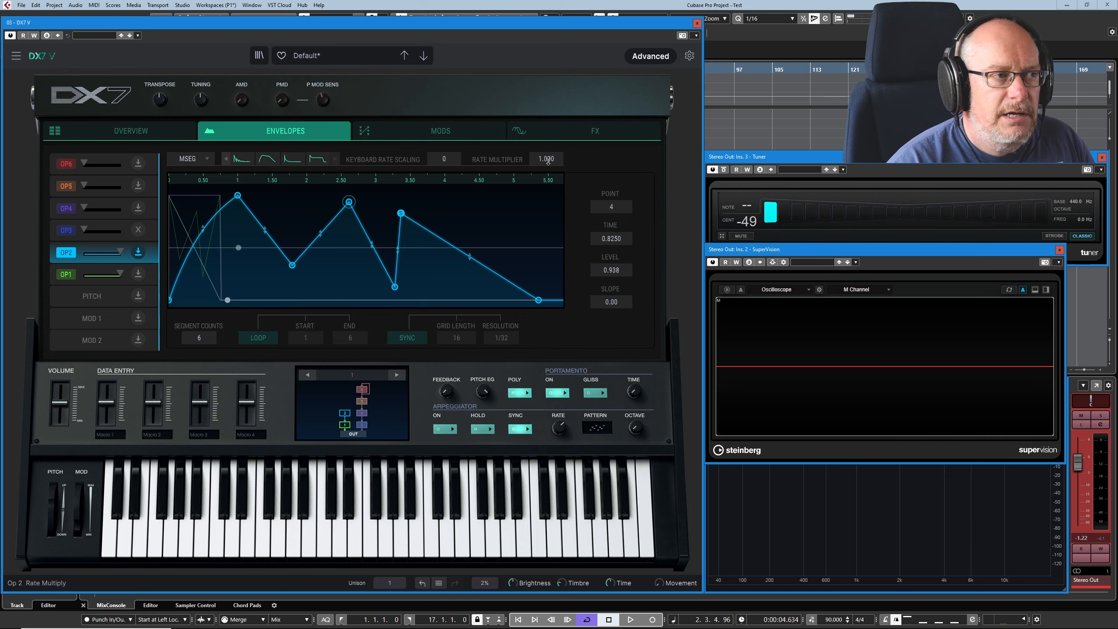
drag(548, 161, 547, 164)
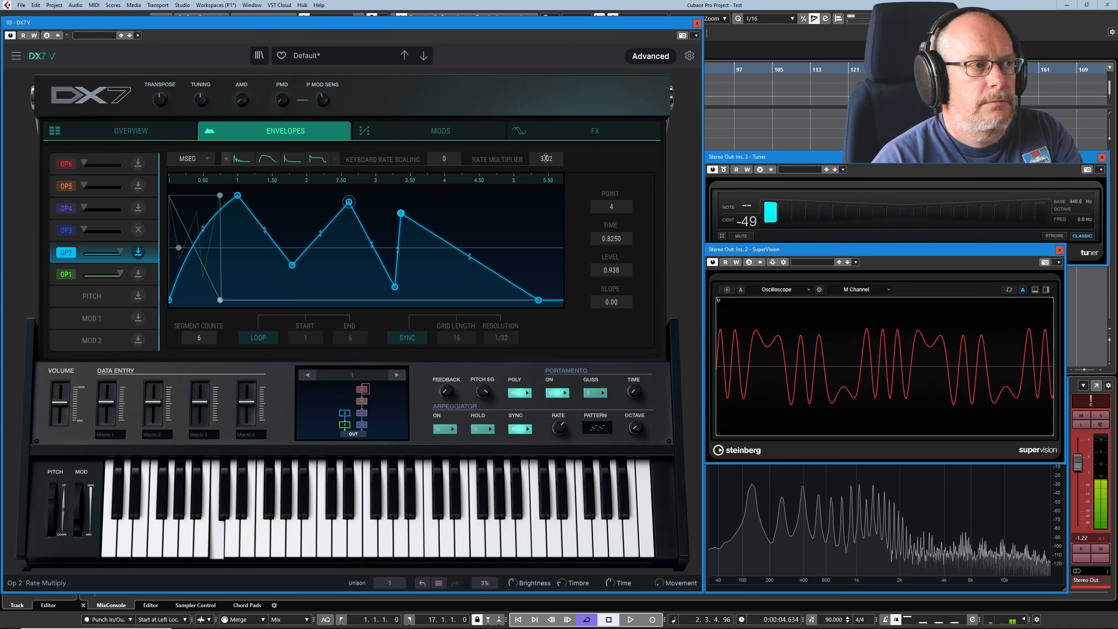
click(259, 338)
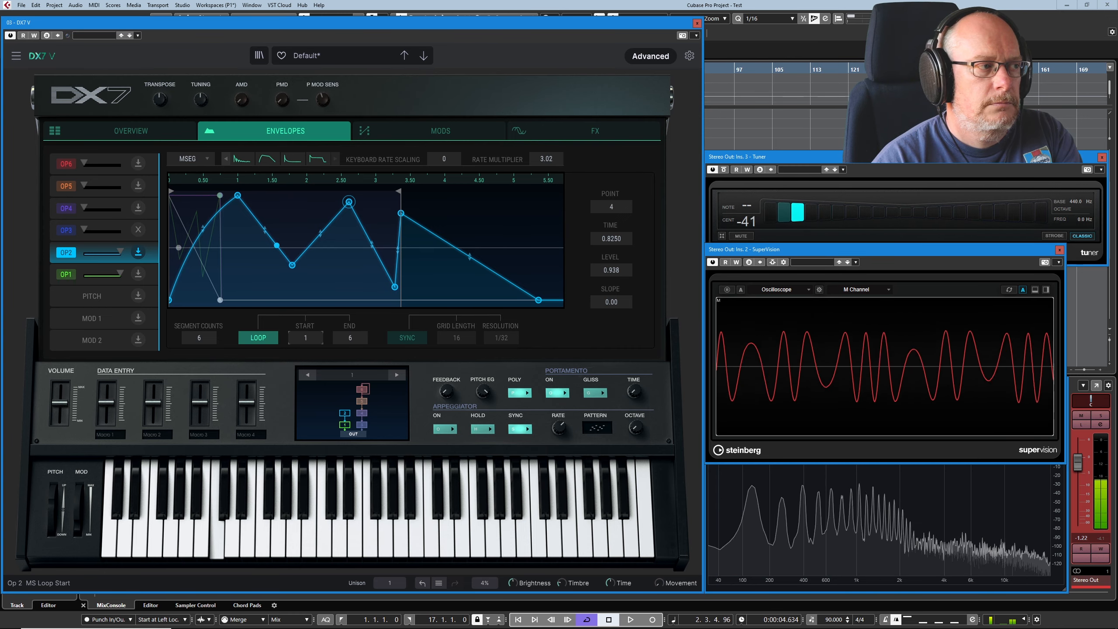
drag(307, 341, 308, 331)
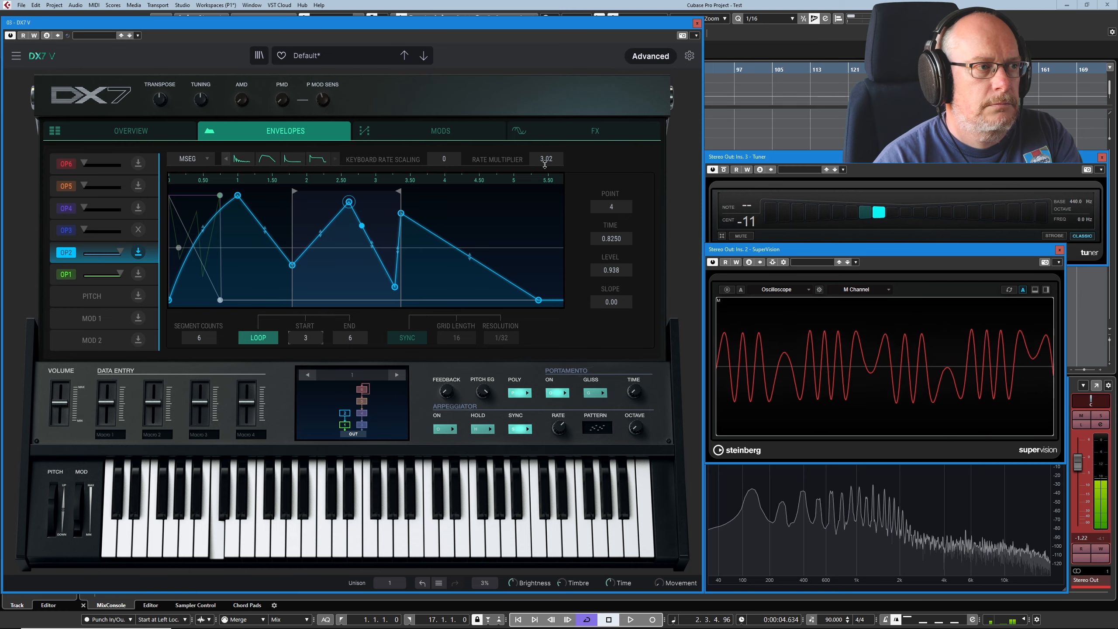
Step: Try slower rate multipliers on OP2's looped envelope, down to 0.100, and end with it set to 1.98
mouse_move(547, 159)
mouse_down()
mouse_move(546, 126)
mouse_move(547, 174)
mouse_up()
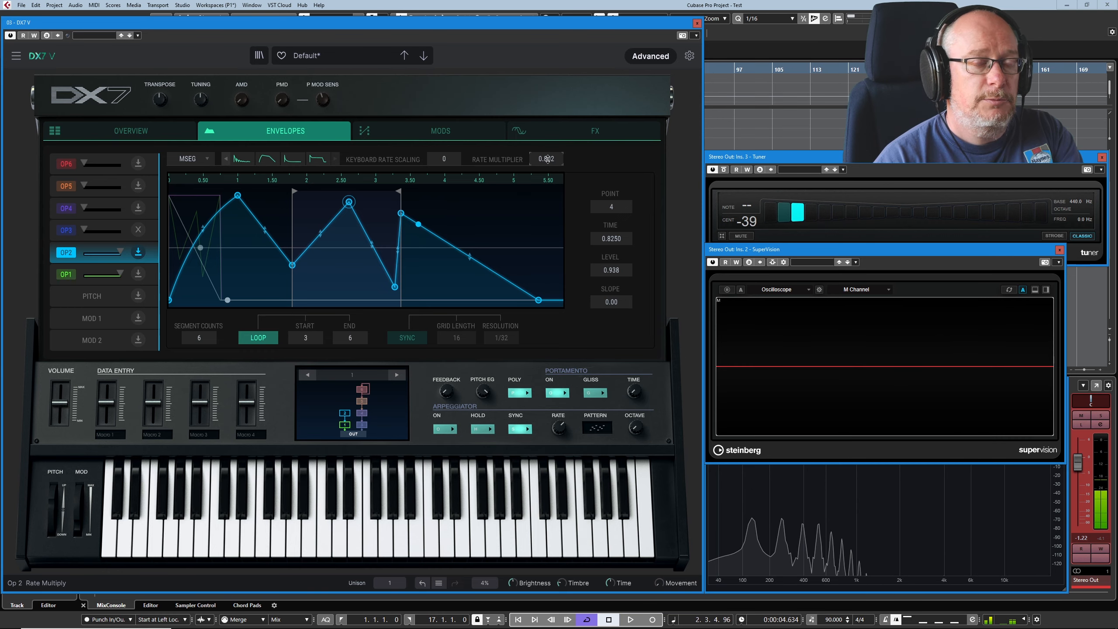
drag(548, 158, 548, 198)
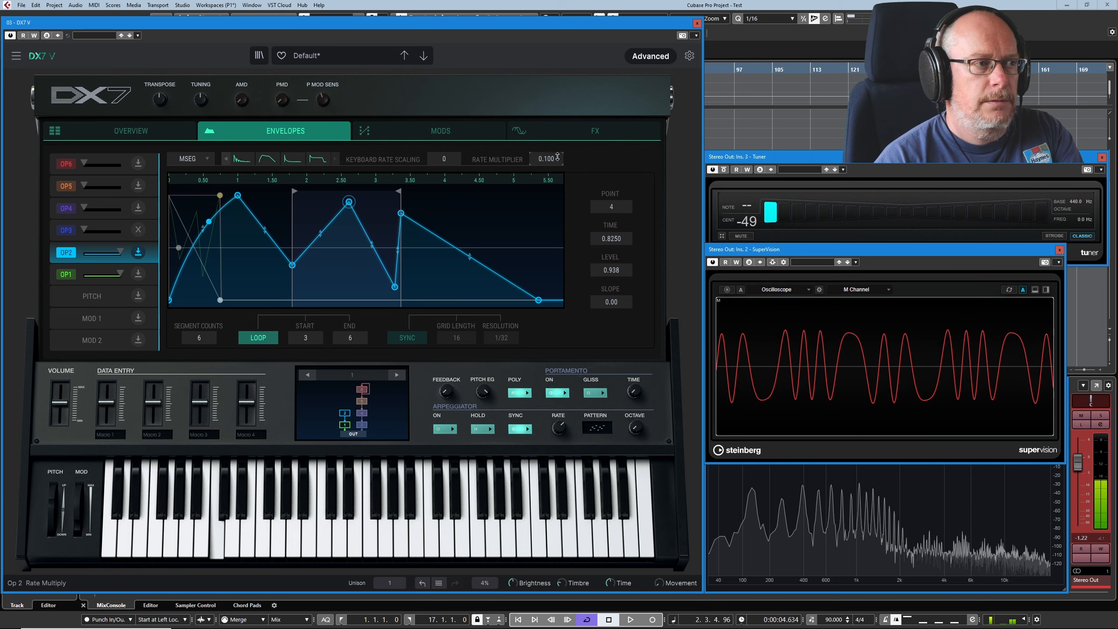
drag(547, 159, 547, 126)
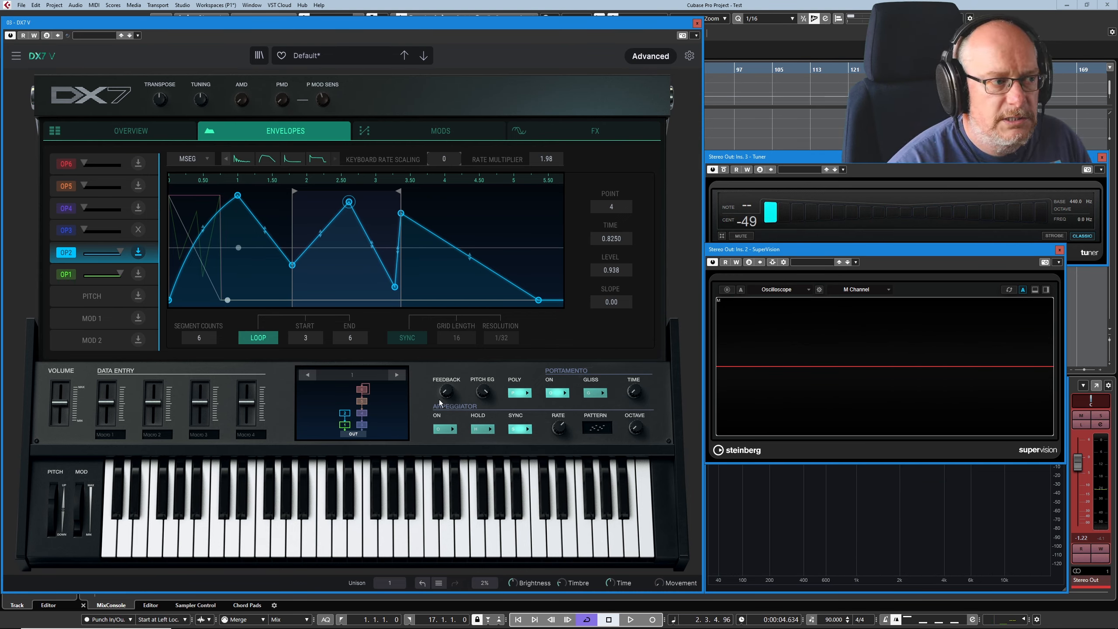
Step: Sync OP2's looped envelope to tempo, with a grid length of 11 and a resolution of 1/16
click(407, 339)
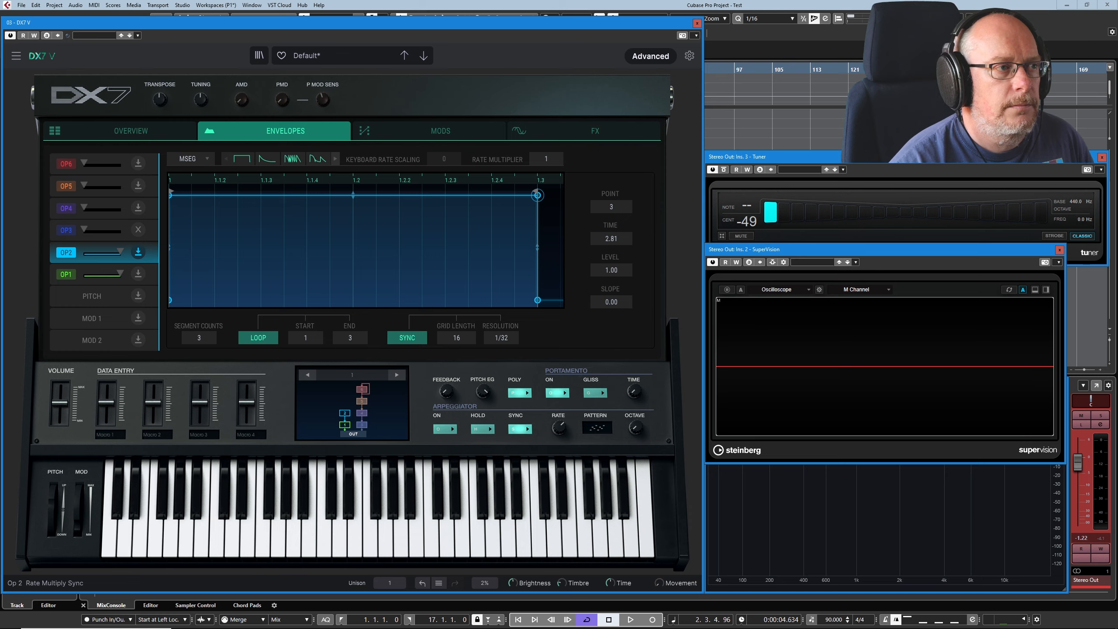
drag(546, 159, 546, 176)
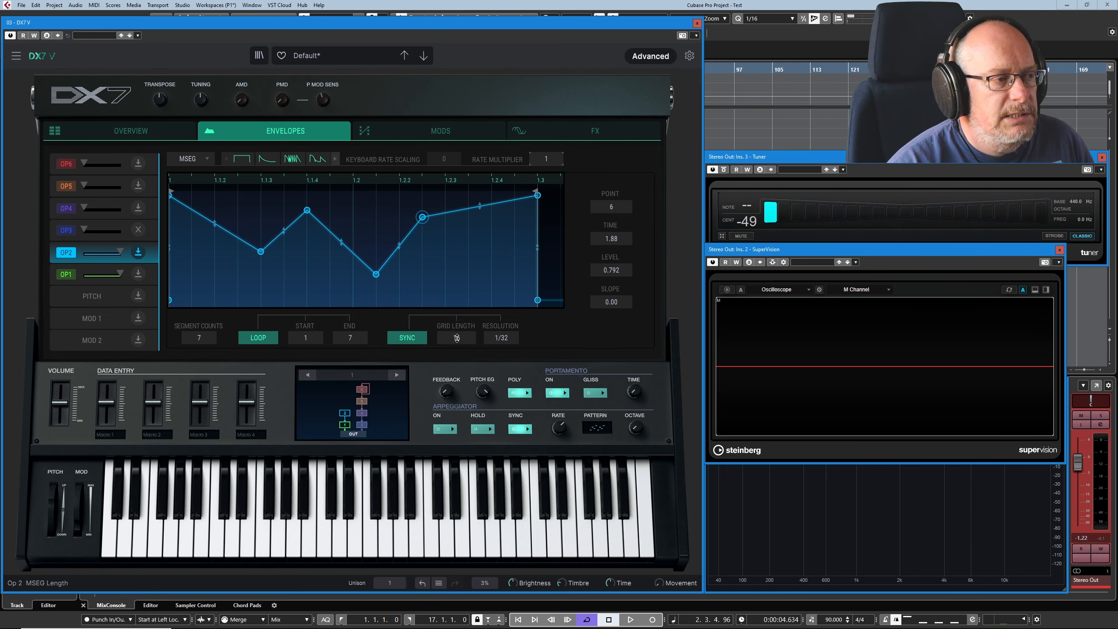
mouse_move(457, 339)
mouse_down()
mouse_move(457, 364)
mouse_move(459, 321)
mouse_move(500, 343)
mouse_move(501, 361)
mouse_move(516, 333)
mouse_move(501, 342)
mouse_up()
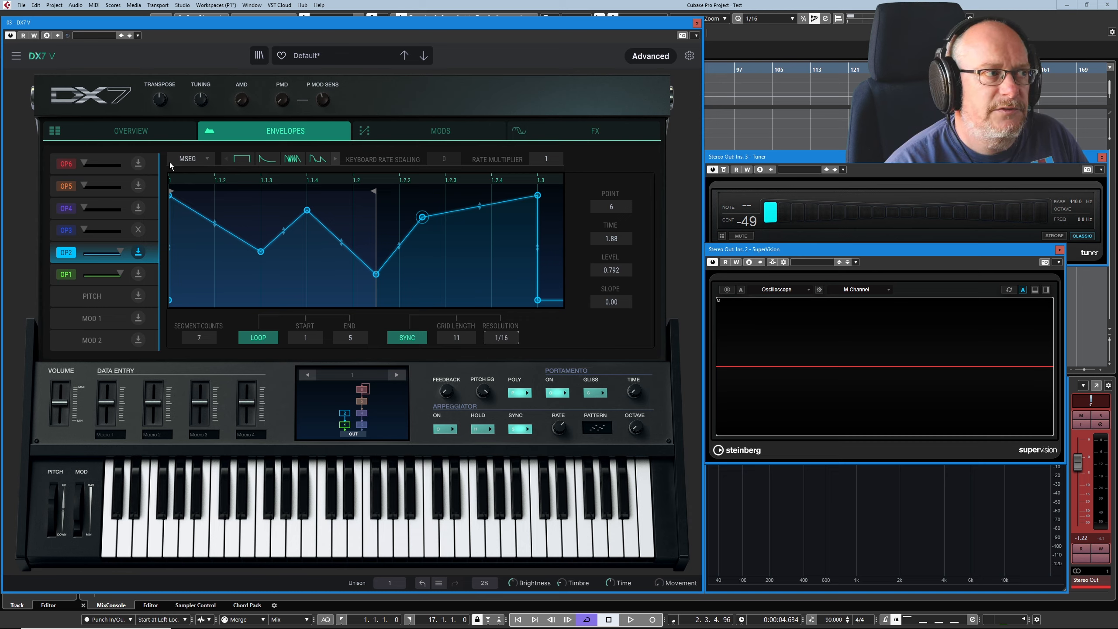
Step: Add seven alternating low and high points on the grid across OP2's synced envelope, the last at about level 0.358
click(214, 265)
click(261, 210)
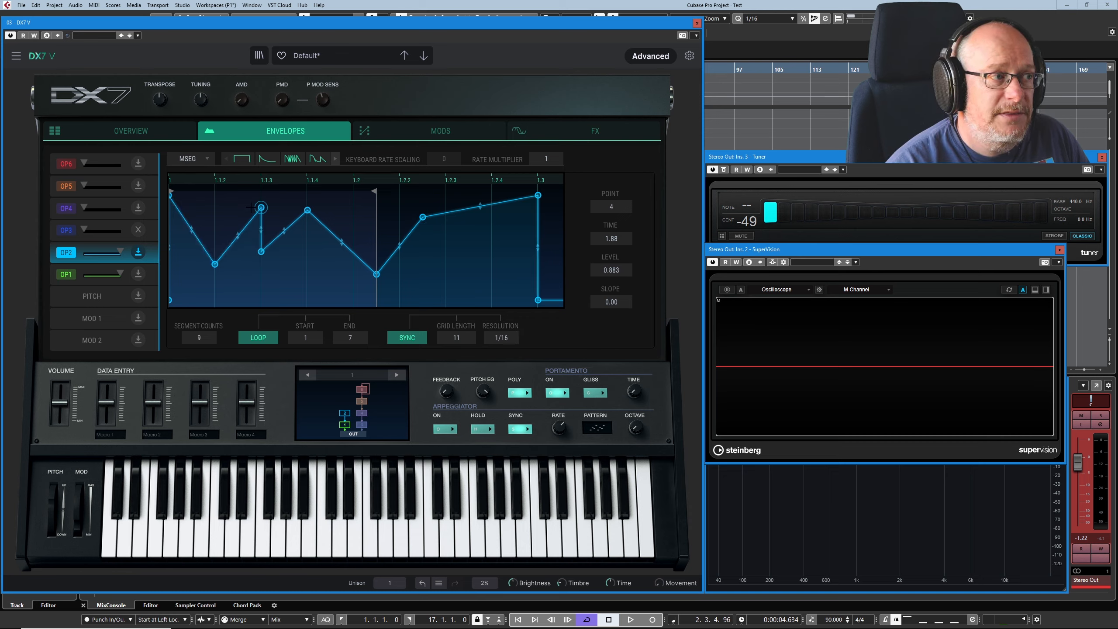
click(307, 289)
click(400, 220)
click(446, 276)
click(492, 229)
click(538, 263)
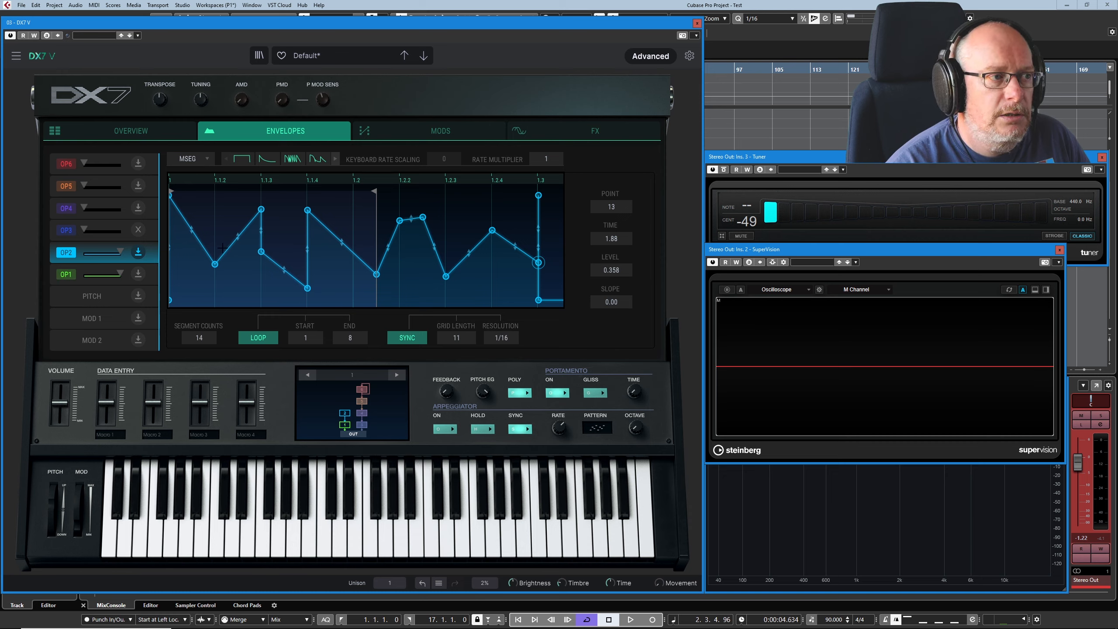
Step: Raise the low point at 1.1.4 on OP2's envelope and move the peak above it to 1.2 at about level 0.925
drag(307, 288, 307, 273)
click(307, 210)
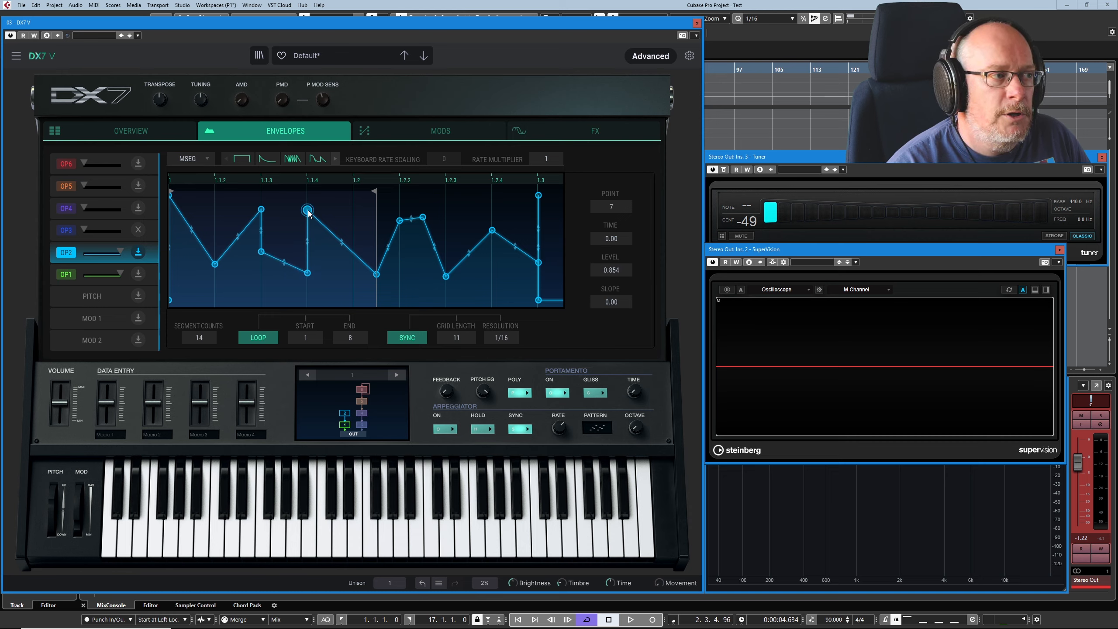
drag(308, 211, 353, 203)
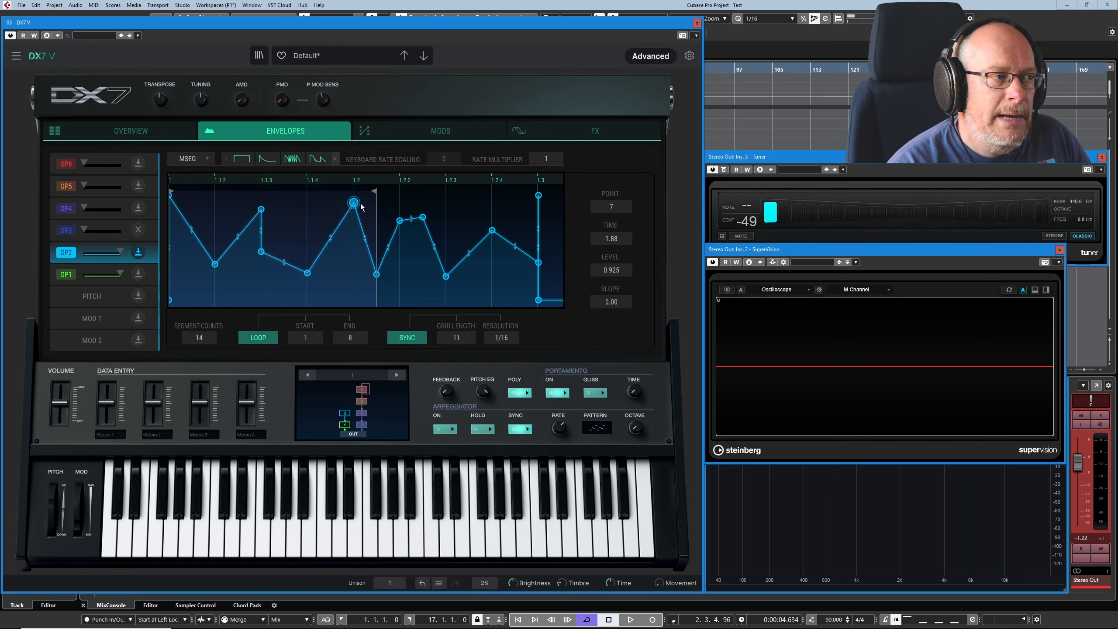
Step: Switch OP2's envelope to DX7 mode and shape its four stages to rates of about 88.7, 83.2, 81.6 and 84.8
click(191, 158)
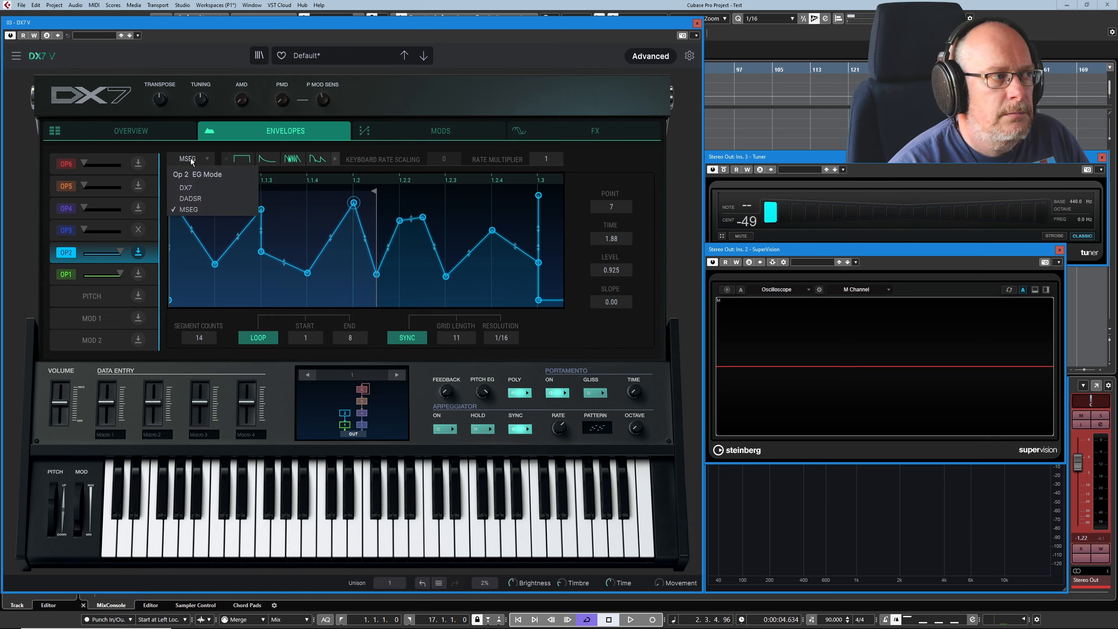
click(186, 188)
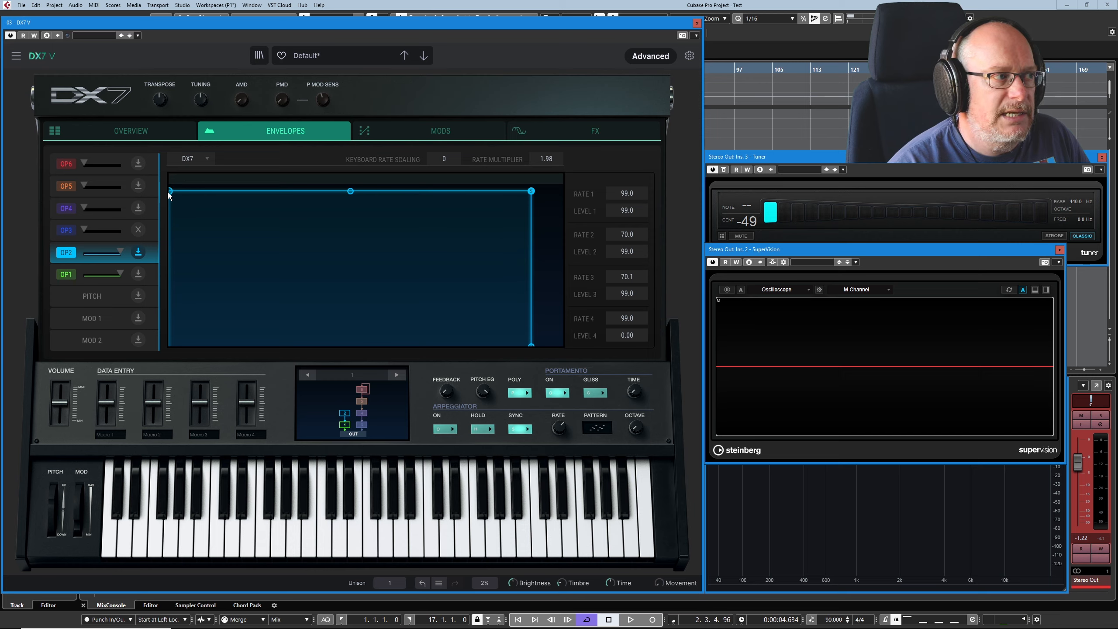
drag(173, 192, 238, 197)
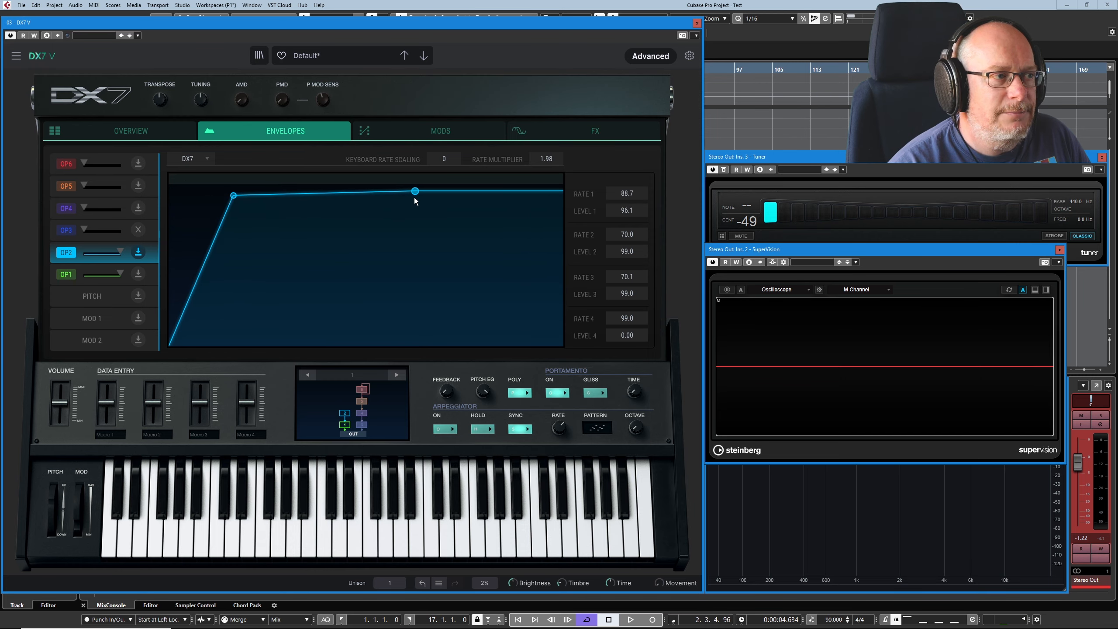
drag(414, 197, 332, 245)
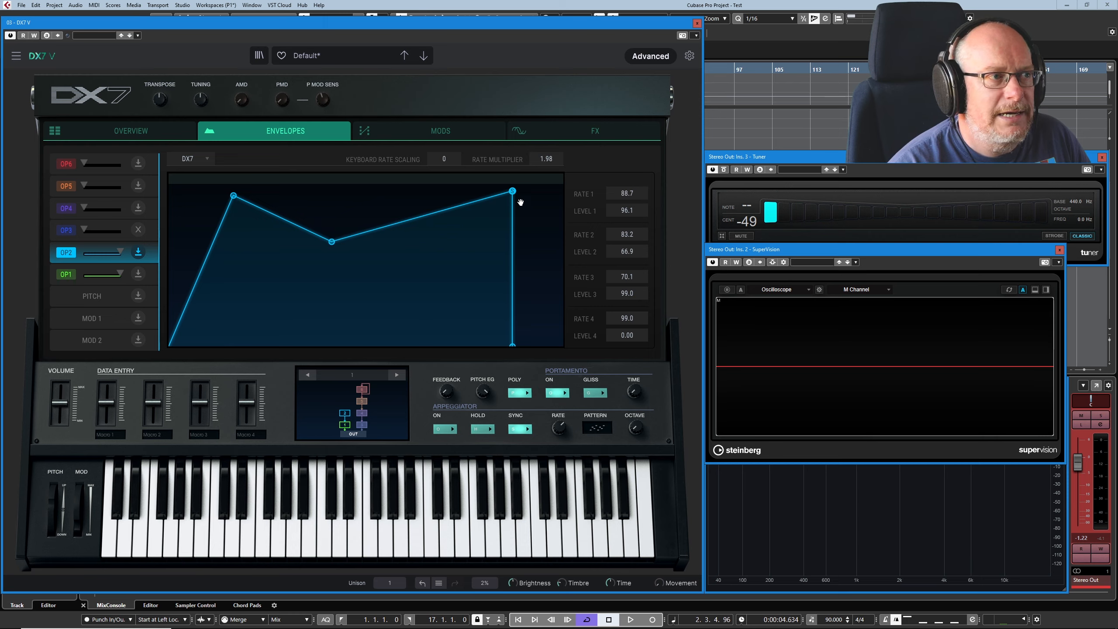
drag(513, 191, 441, 219)
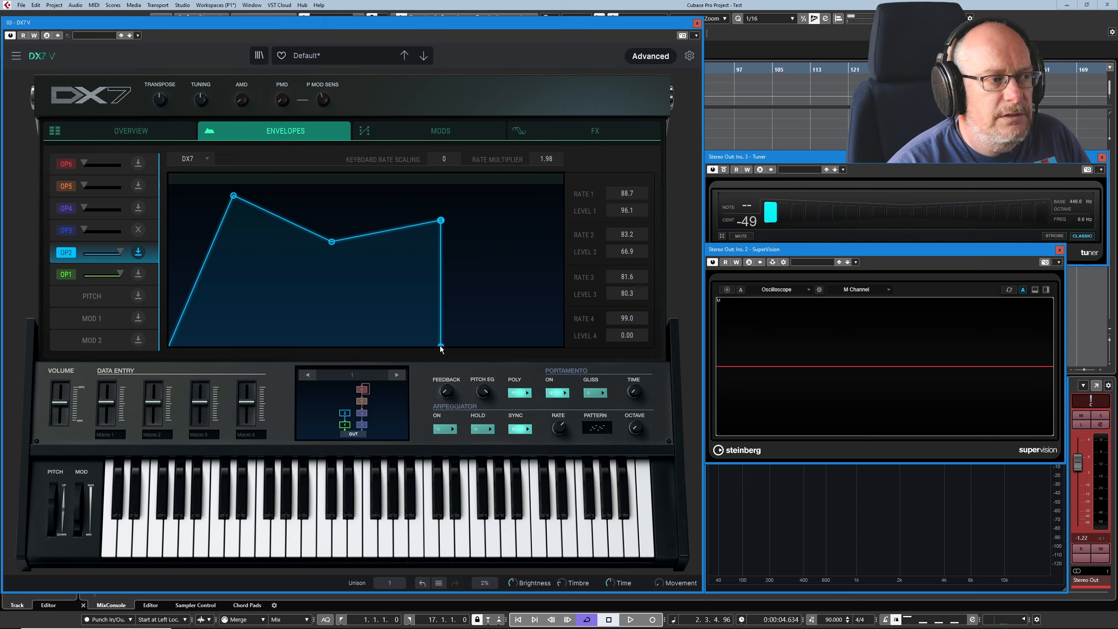
drag(441, 346, 529, 365)
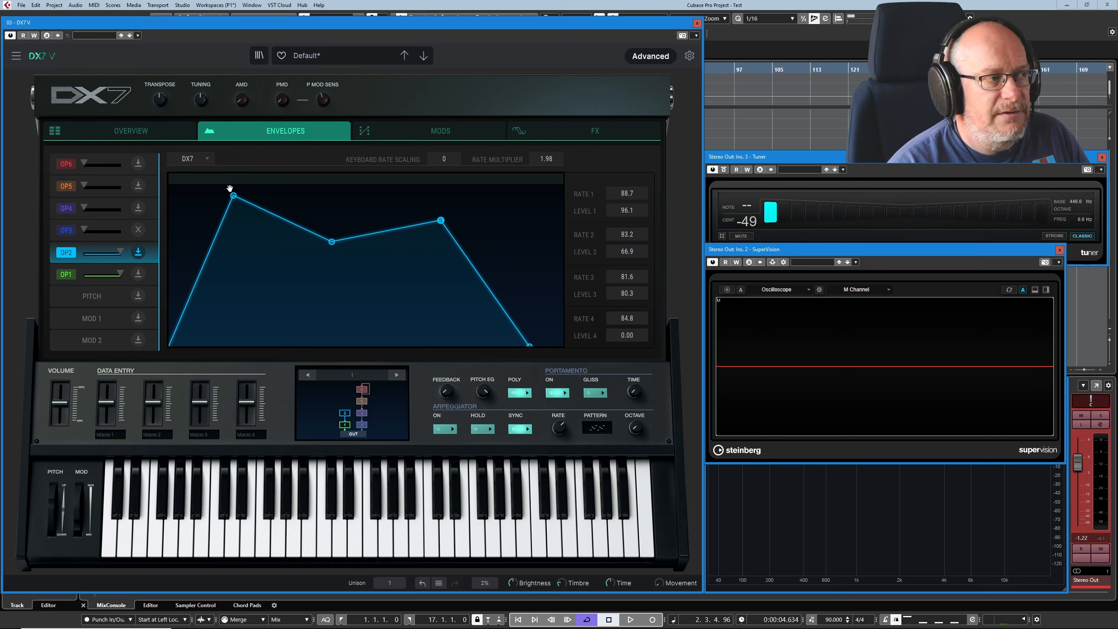
Step: Reshape the second DX7 stage to about rate 76.9, level 45.0 and the third to about rate 89.0, level 98.3
drag(331, 242, 308, 266)
drag(420, 224, 438, 209)
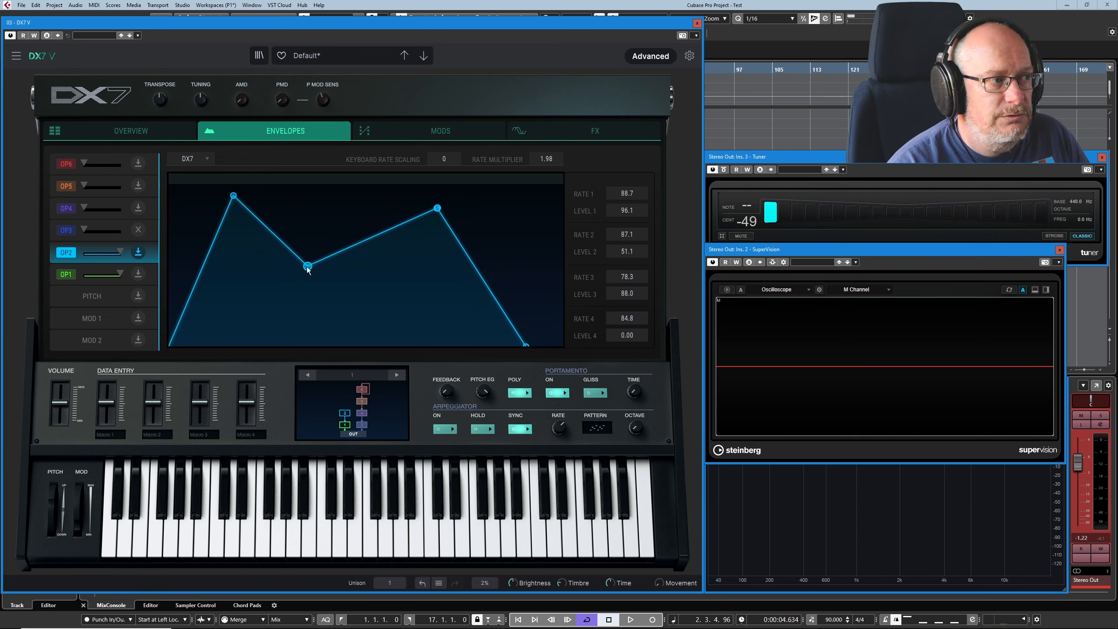
mouse_move(308, 270)
mouse_down()
mouse_move(321, 233)
mouse_move(289, 263)
mouse_up()
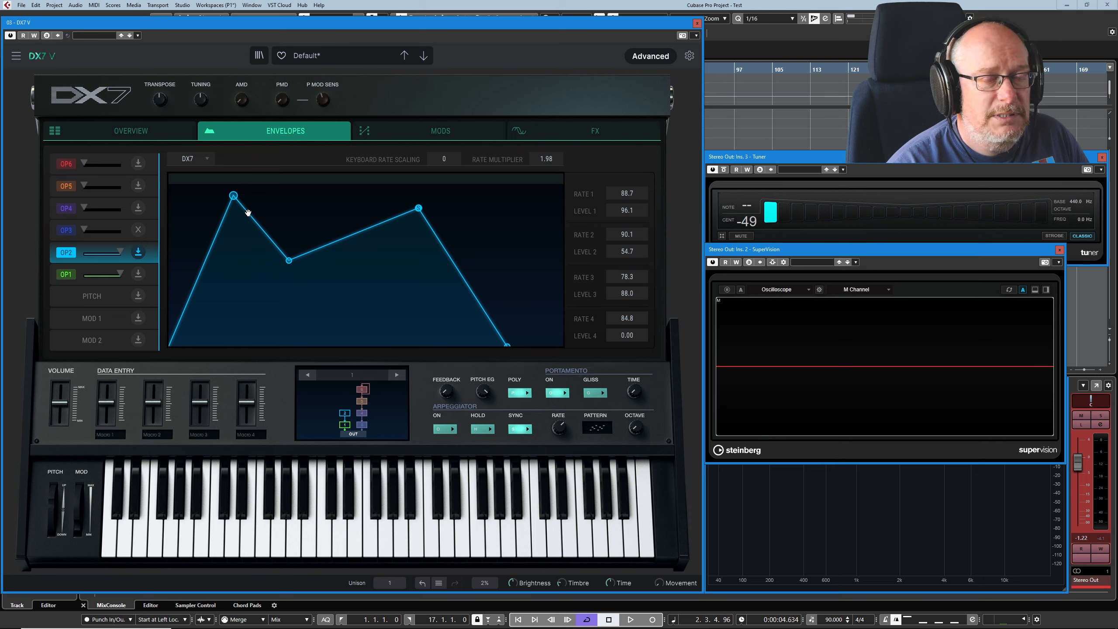
drag(290, 260, 372, 276)
drag(500, 207, 435, 193)
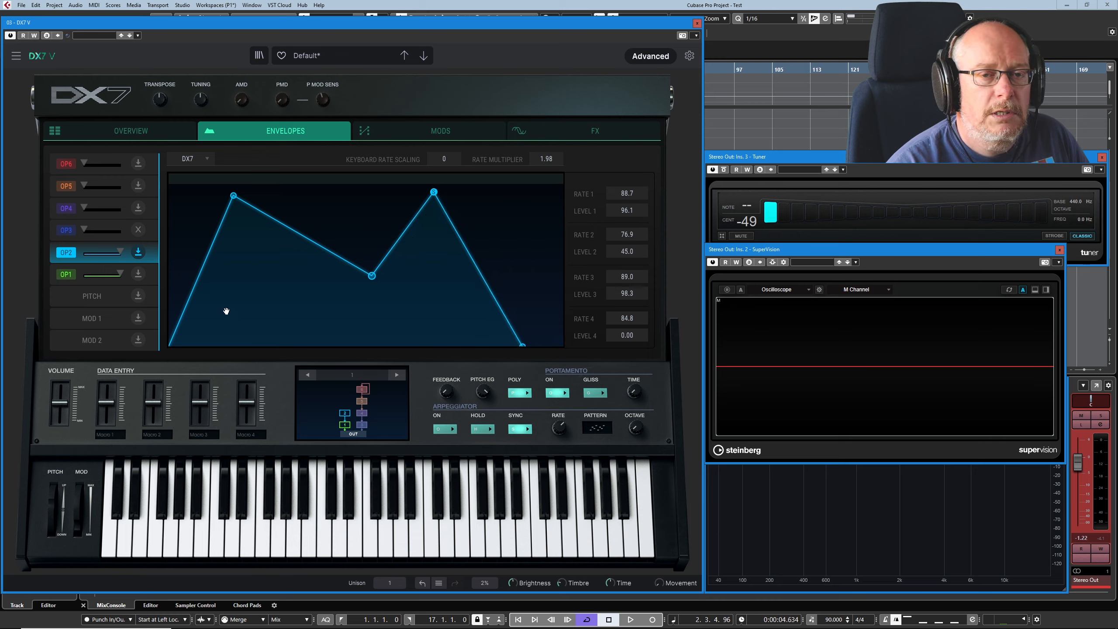
Step: Switch OP2's envelope to DADSR with attack about 22.57, peak 0.957, decay 30, sustain 0.637 and release about 4.46
click(192, 160)
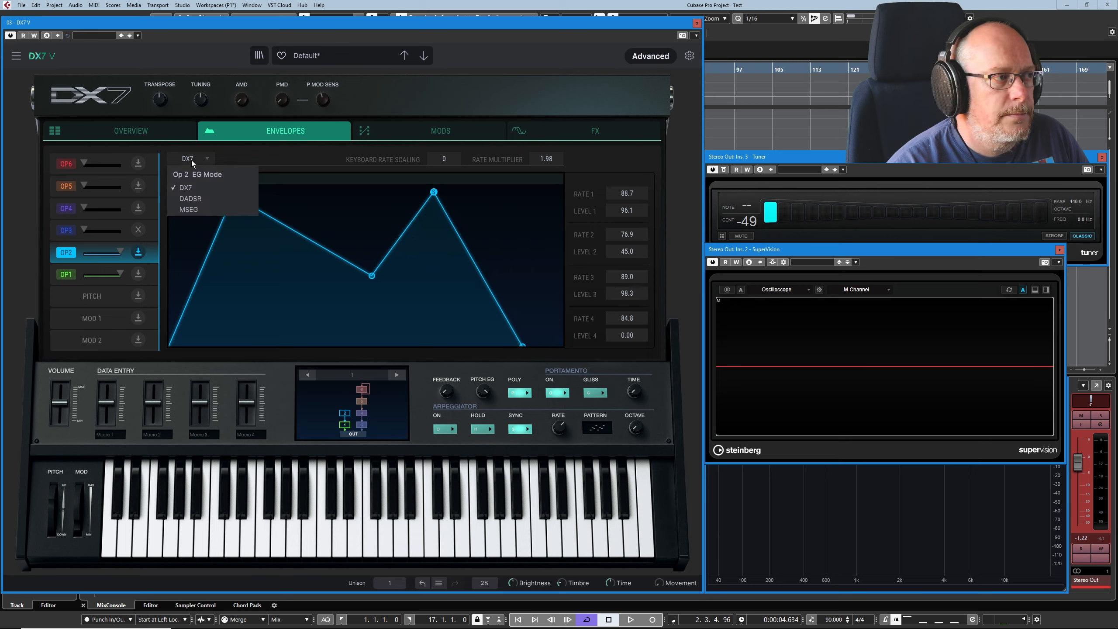
click(185, 200)
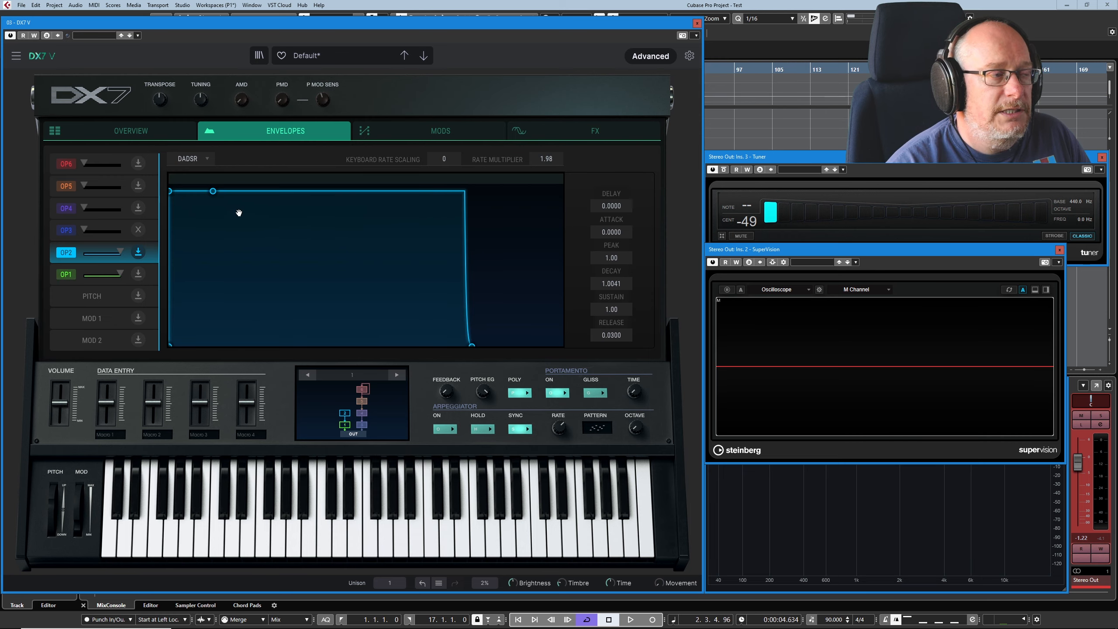
drag(213, 191, 343, 228)
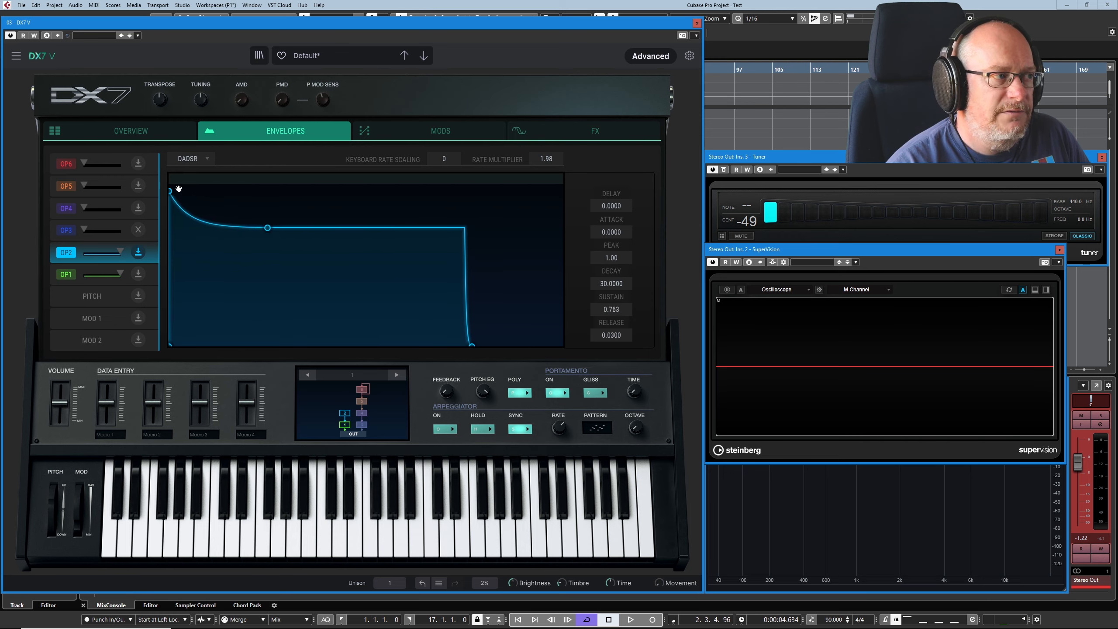
drag(174, 191, 261, 201)
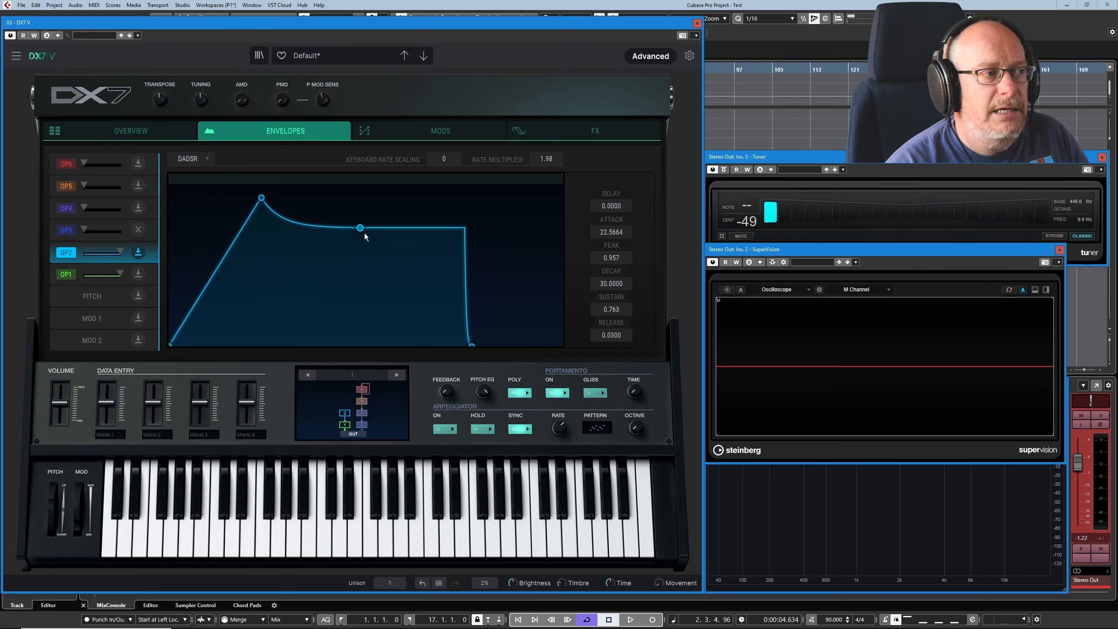
drag(364, 232, 364, 219)
drag(469, 346, 534, 347)
drag(360, 215, 433, 248)
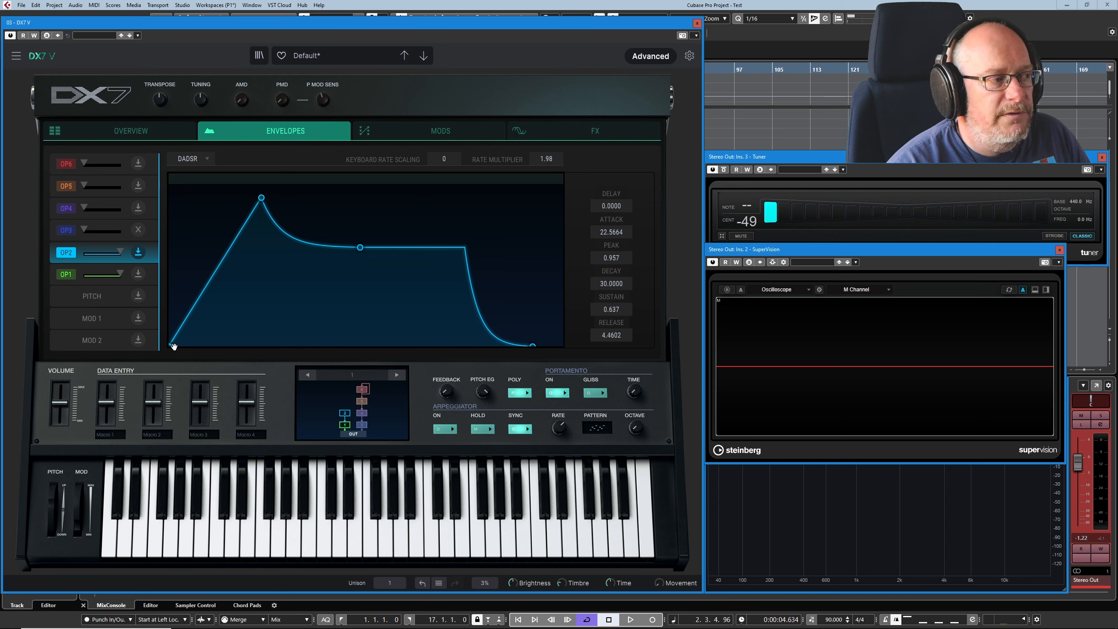
Step: Give OP2's DADSR envelope a delay of about 3.29 and raise its rate multiplier to 10.0
drag(171, 347, 257, 354)
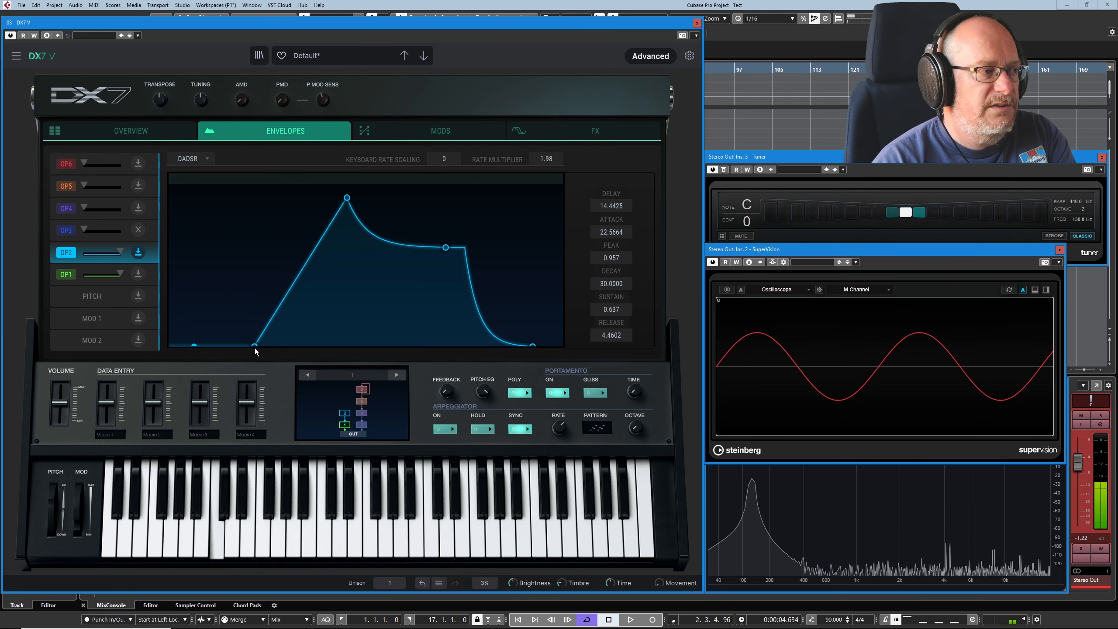
drag(256, 347, 230, 349)
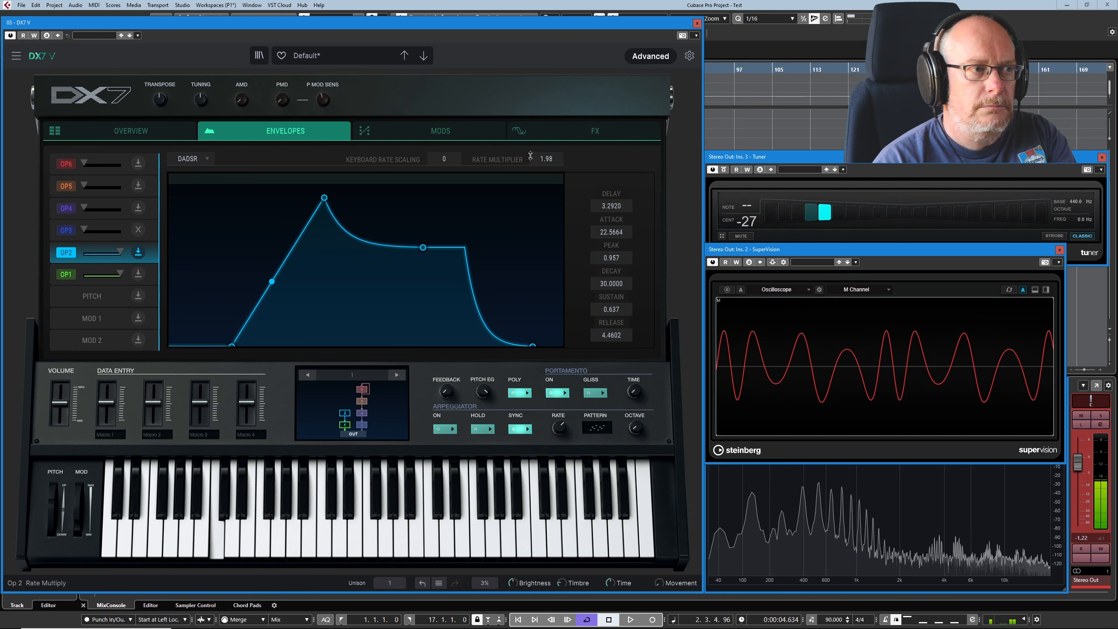
drag(547, 159, 547, 117)
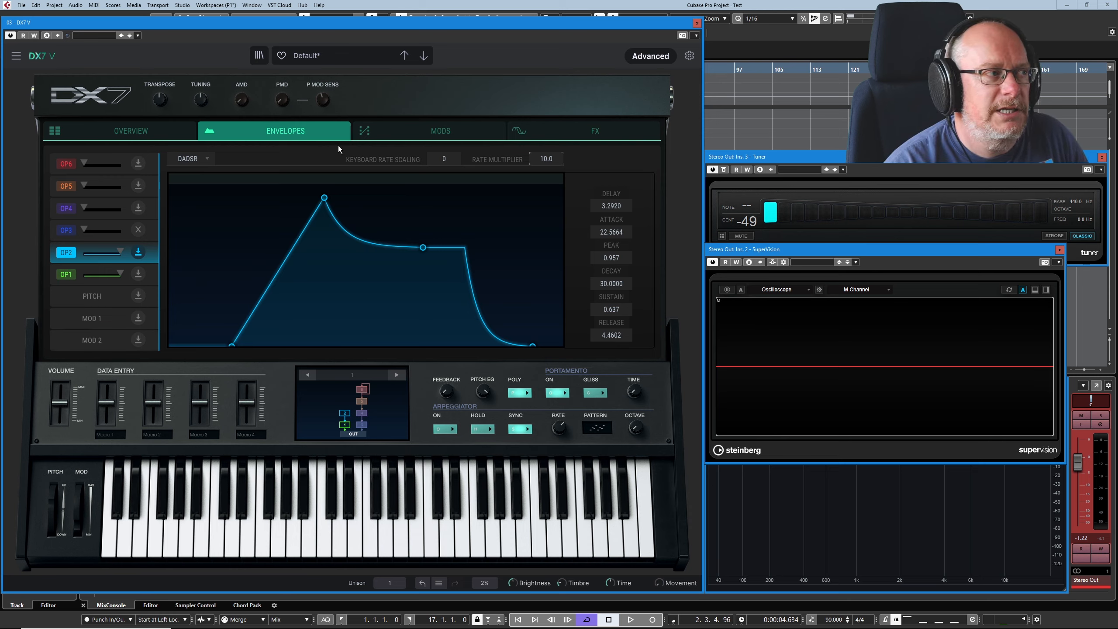
Step: Show the pitch envelope and reload the Default preset by switching to INIT VOICE and back
click(94, 294)
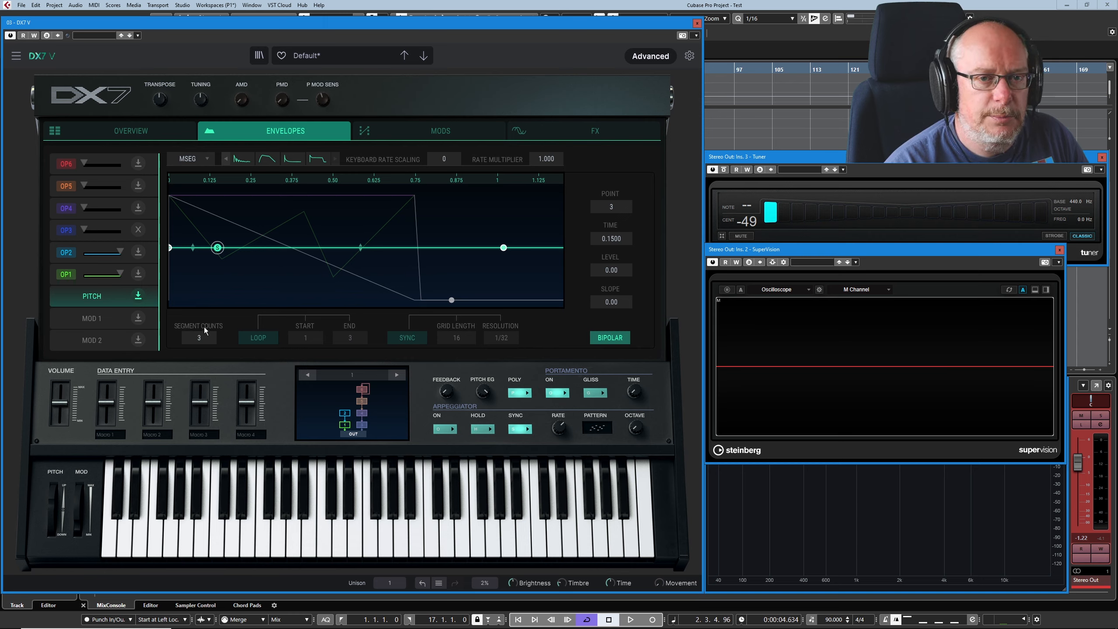
click(424, 56)
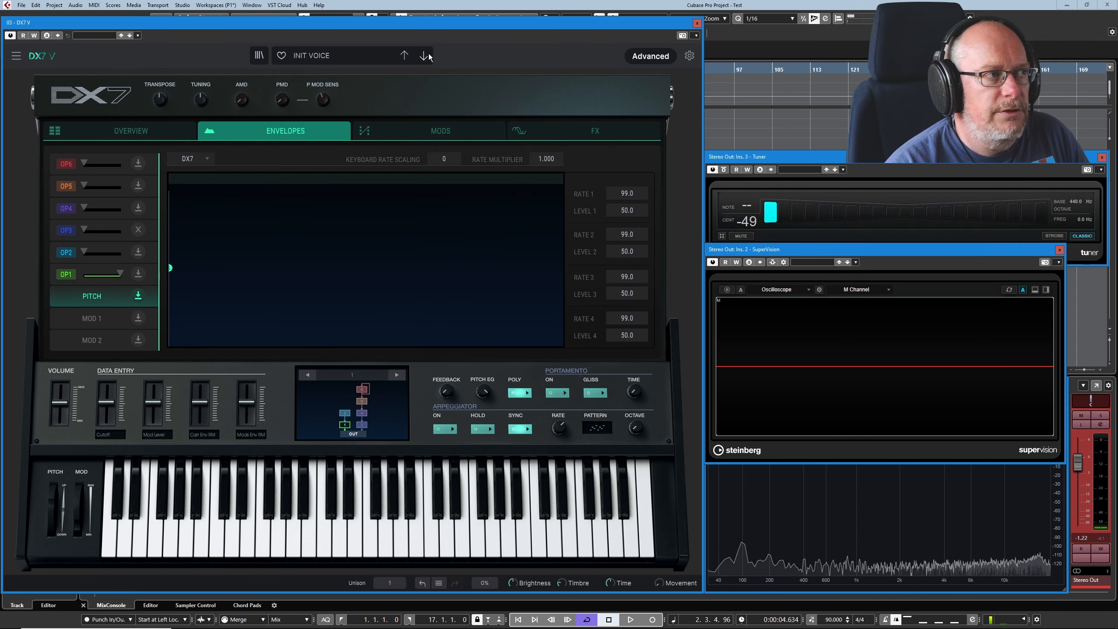
click(404, 55)
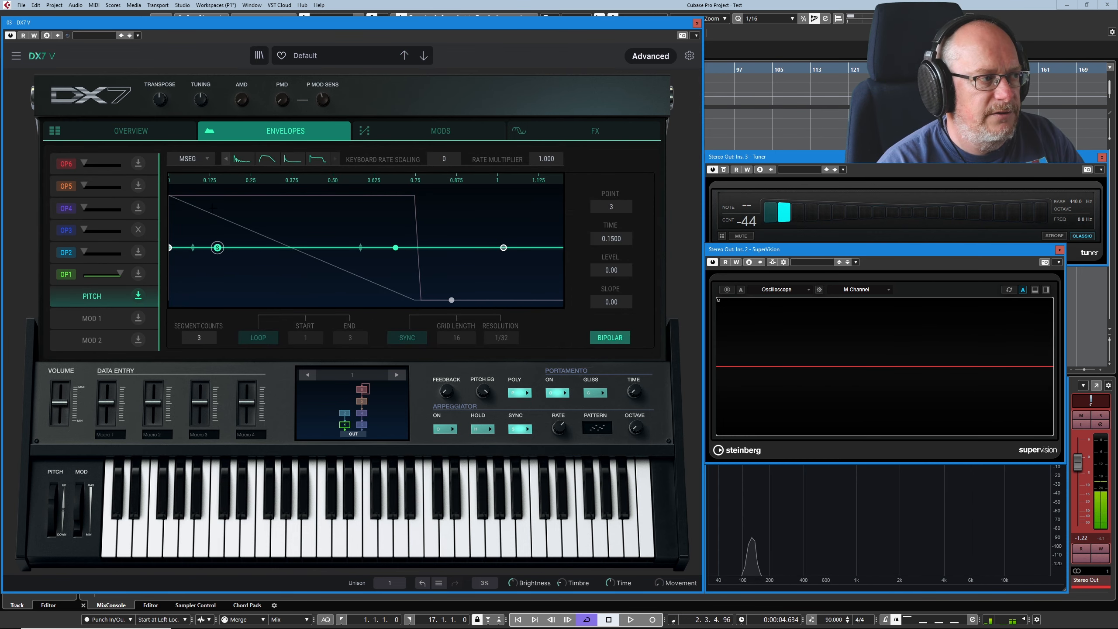
Step: Move the pitch envelope's middle point to about time 0.3929, level 0.692, and lengthen OP1's final segment to about 0.3690
drag(217, 247, 297, 212)
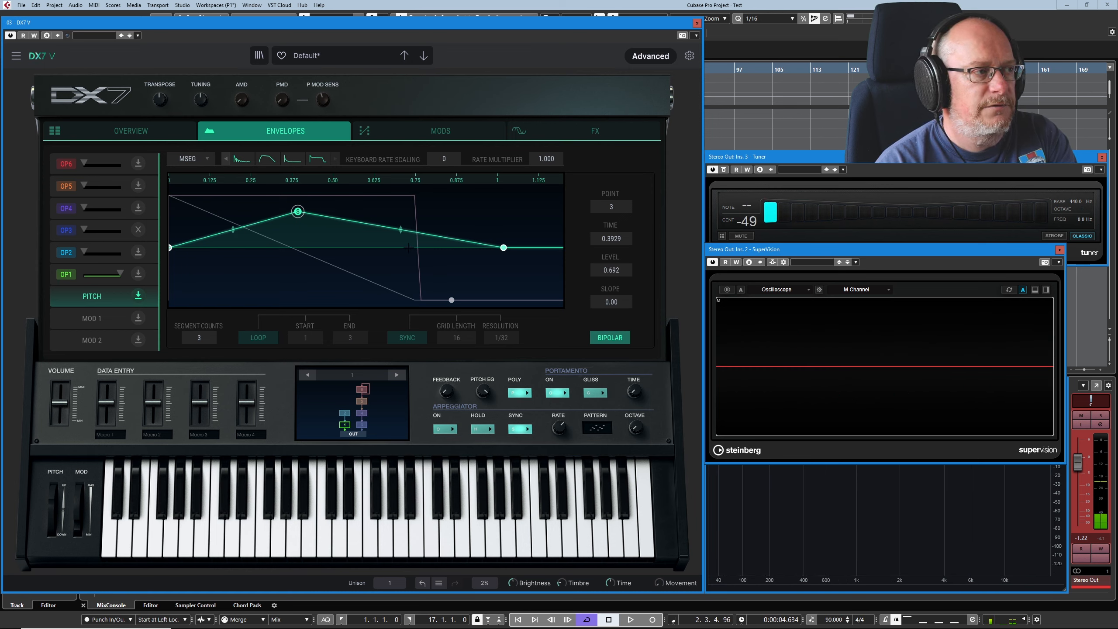
click(65, 284)
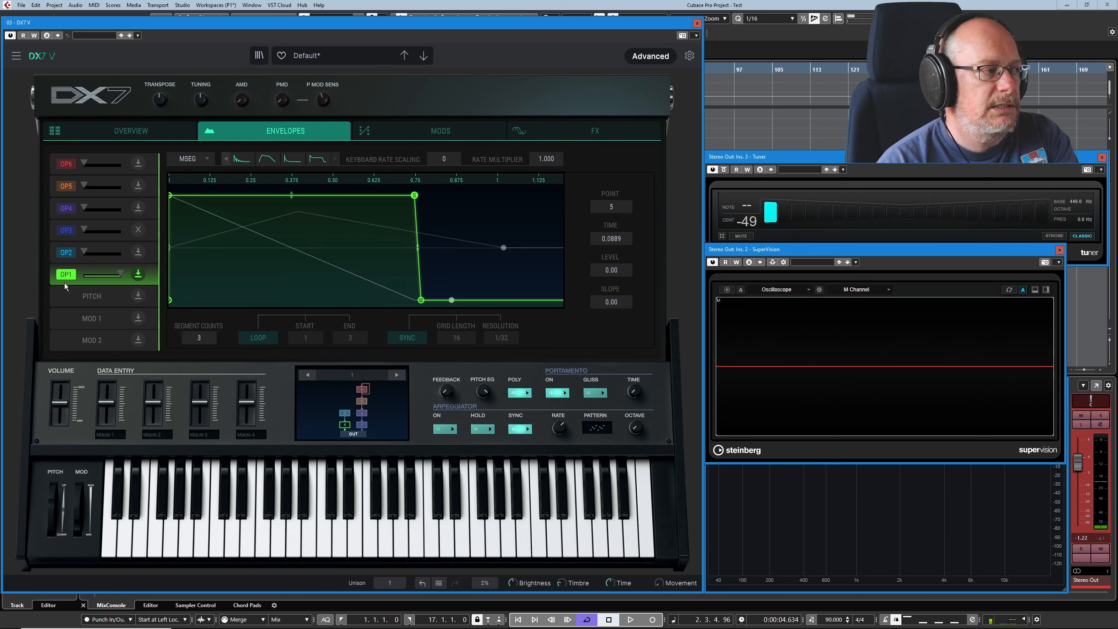
drag(419, 301, 533, 308)
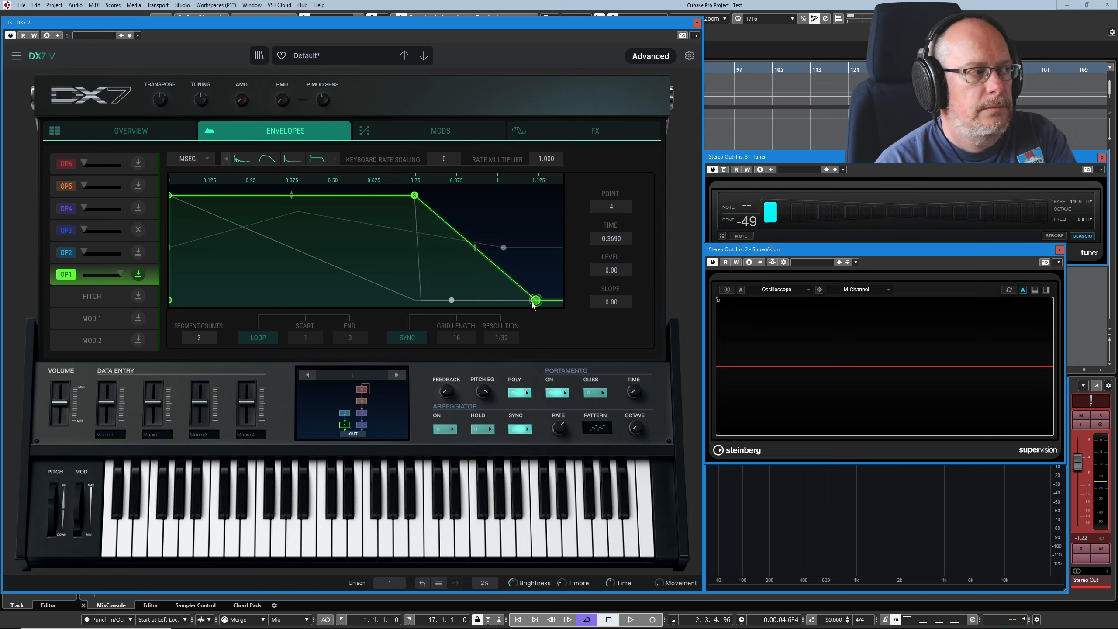
click(64, 297)
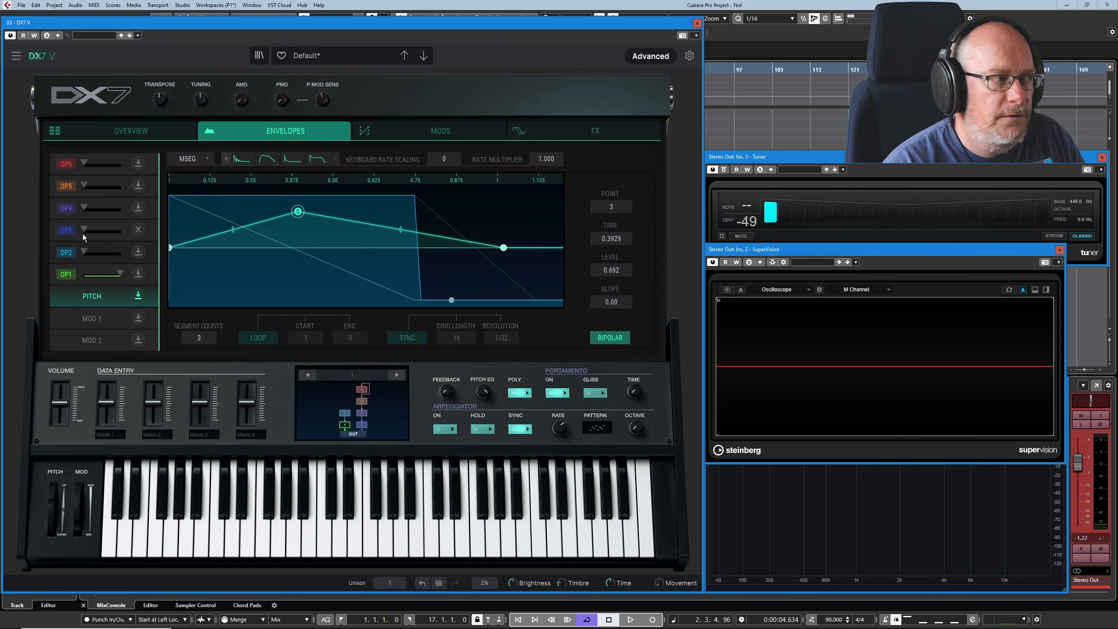
click(70, 259)
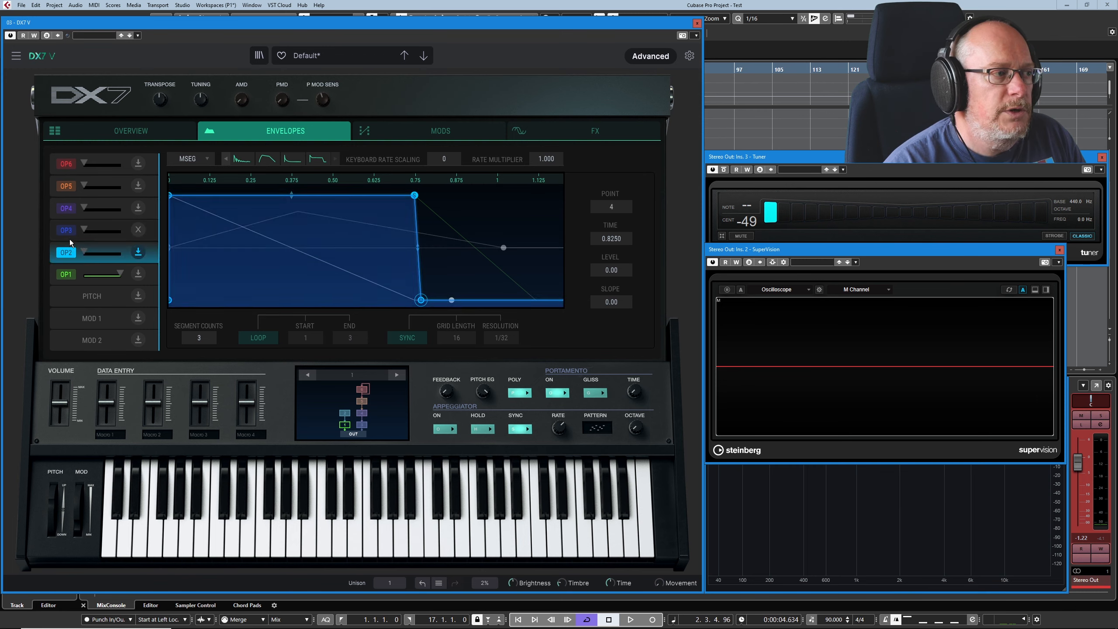
click(65, 281)
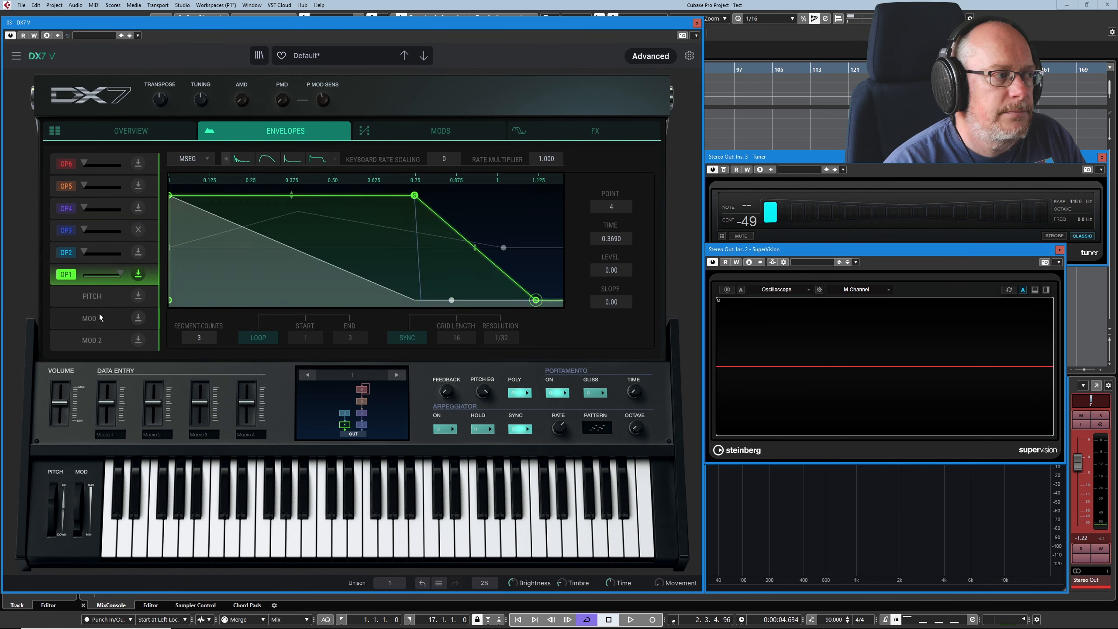
click(73, 300)
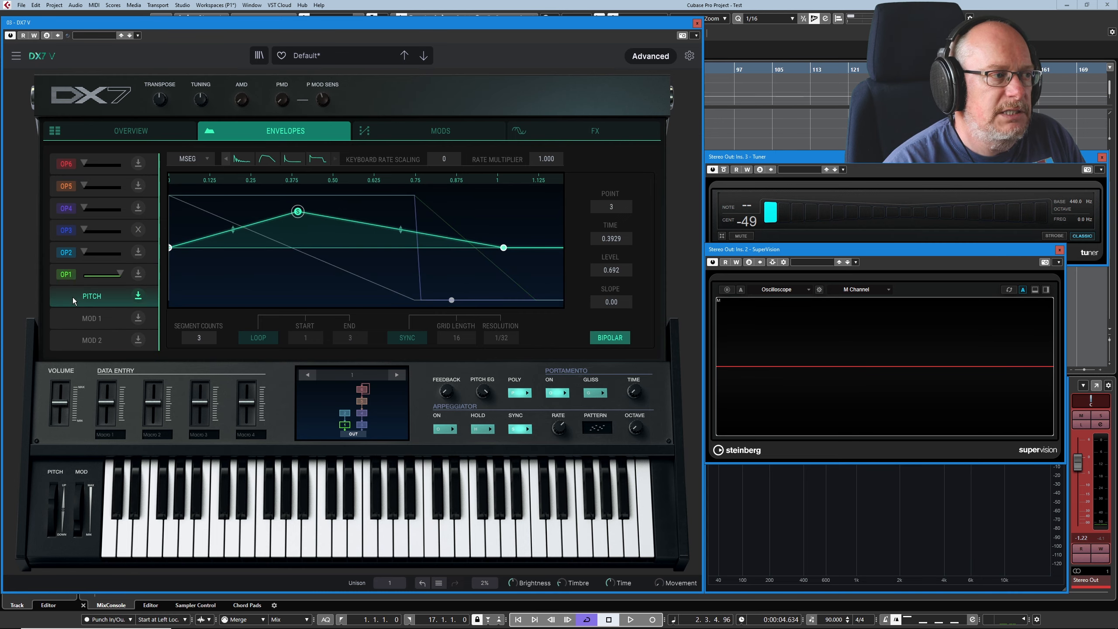
click(68, 272)
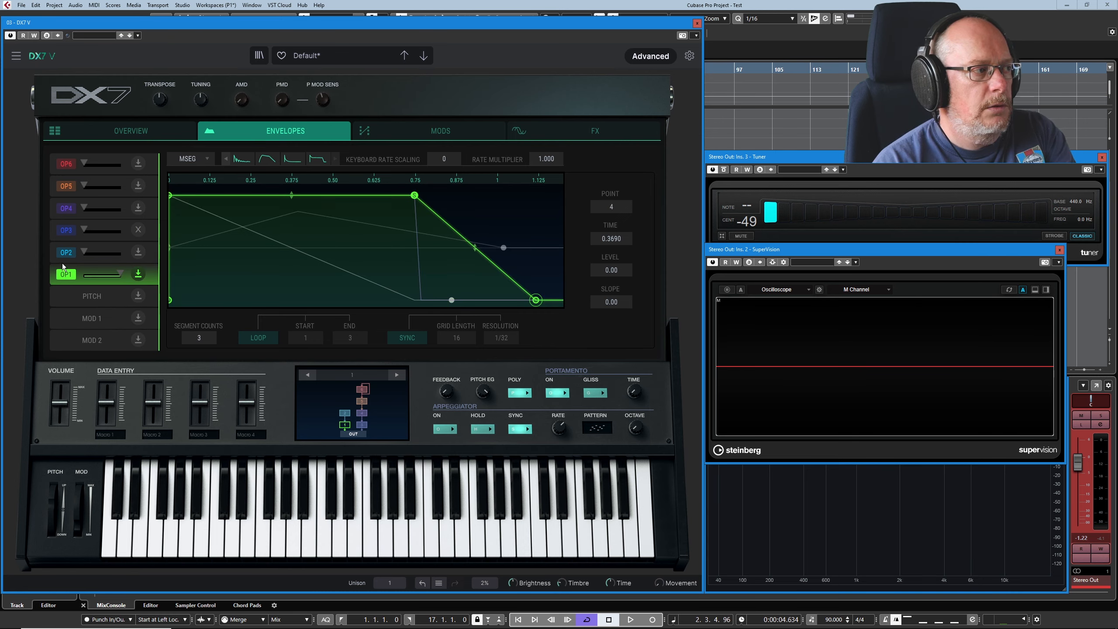
Step: Add six alternating low and high points to OP2's MSEG envelope before its release, forming a zigzag
click(63, 263)
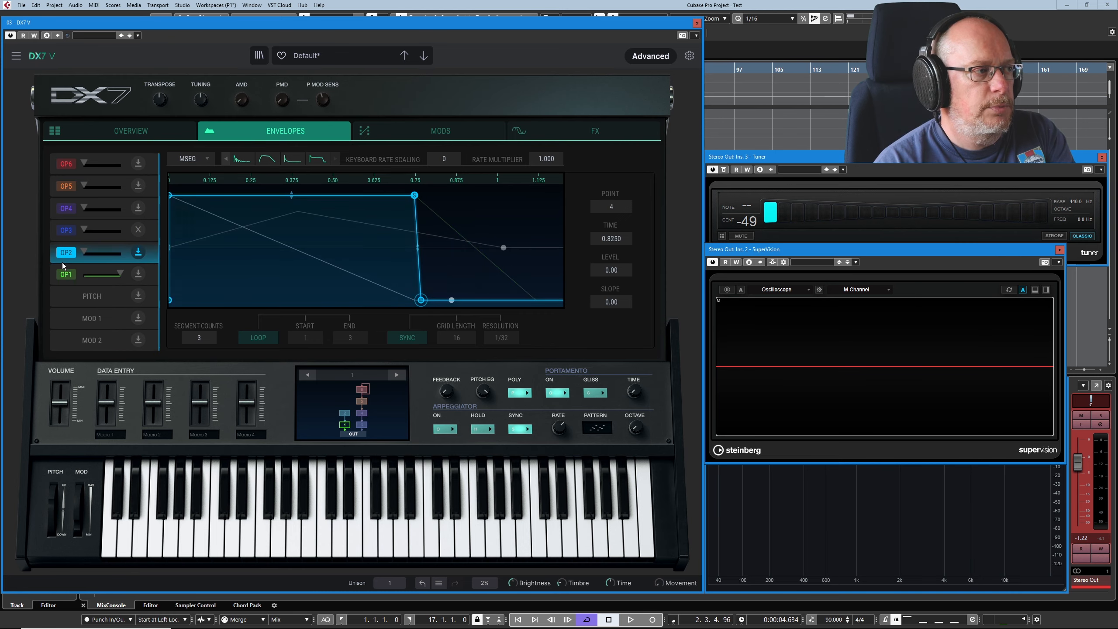
click(219, 292)
click(250, 209)
click(267, 297)
click(307, 197)
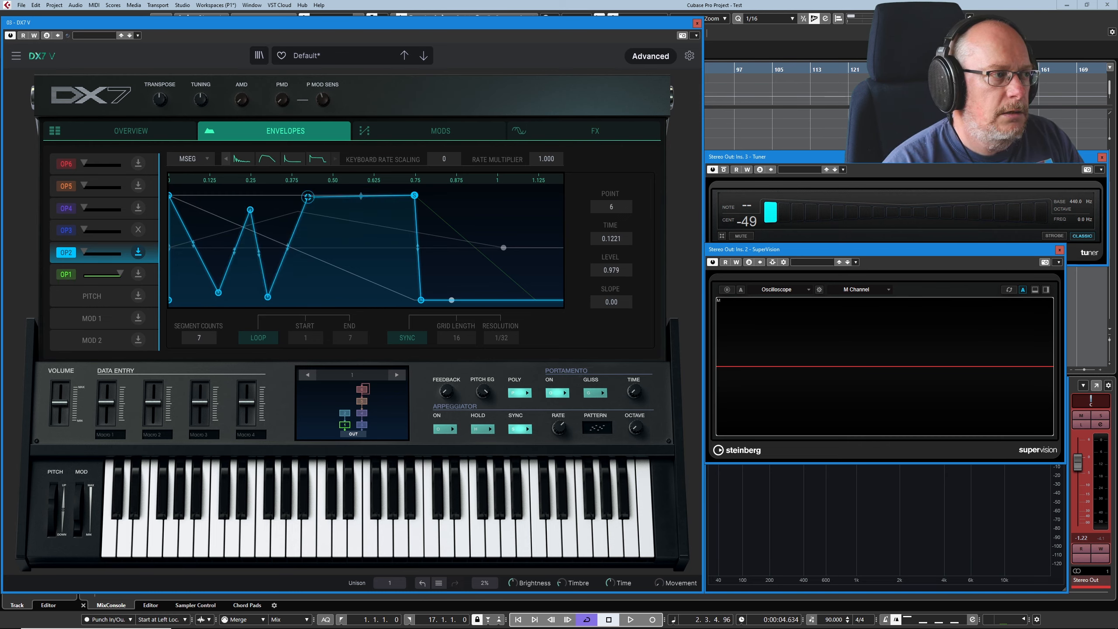
click(341, 293)
click(385, 207)
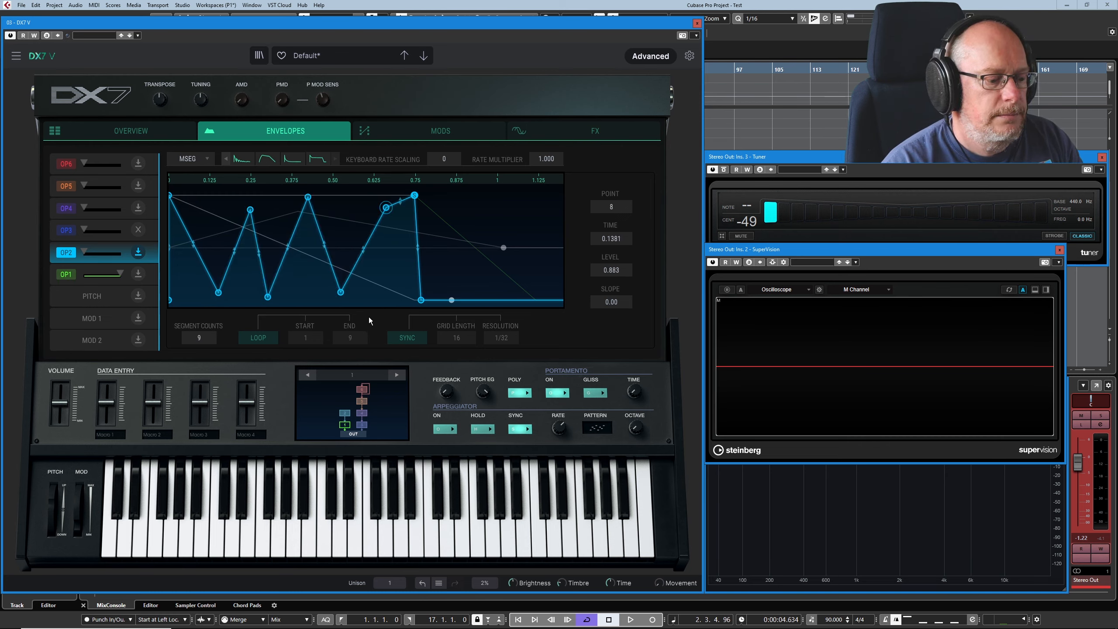
Step: Set OP2's output level to 99 in the operator overview and return to its envelope
click(131, 130)
drag(128, 304, 163, 303)
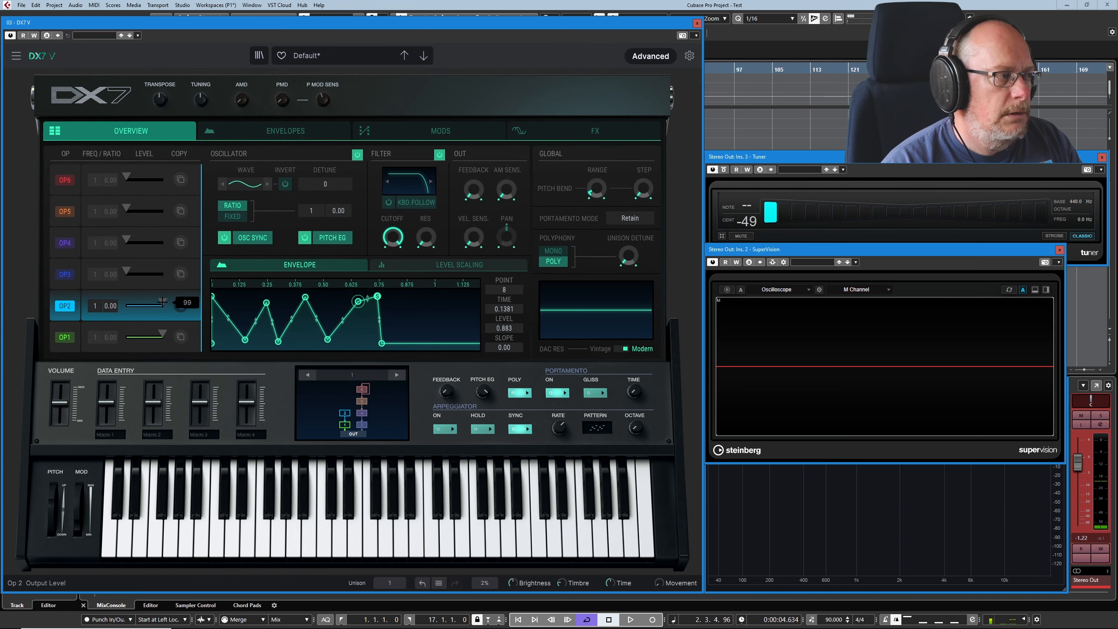
click(297, 133)
mouse_move(195, 102)
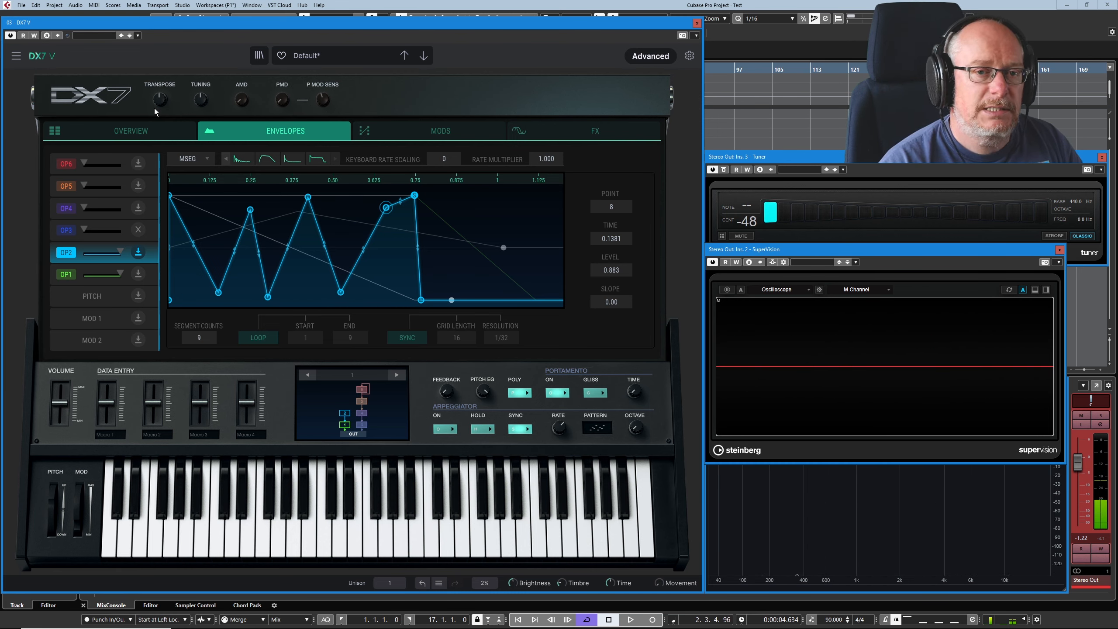
click(134, 130)
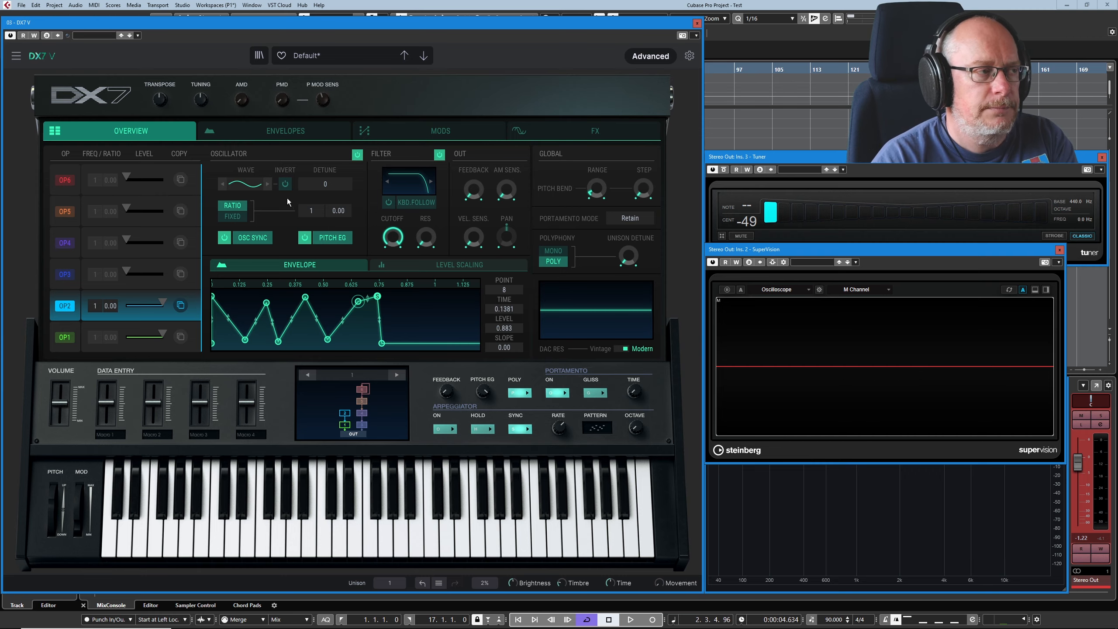
click(276, 132)
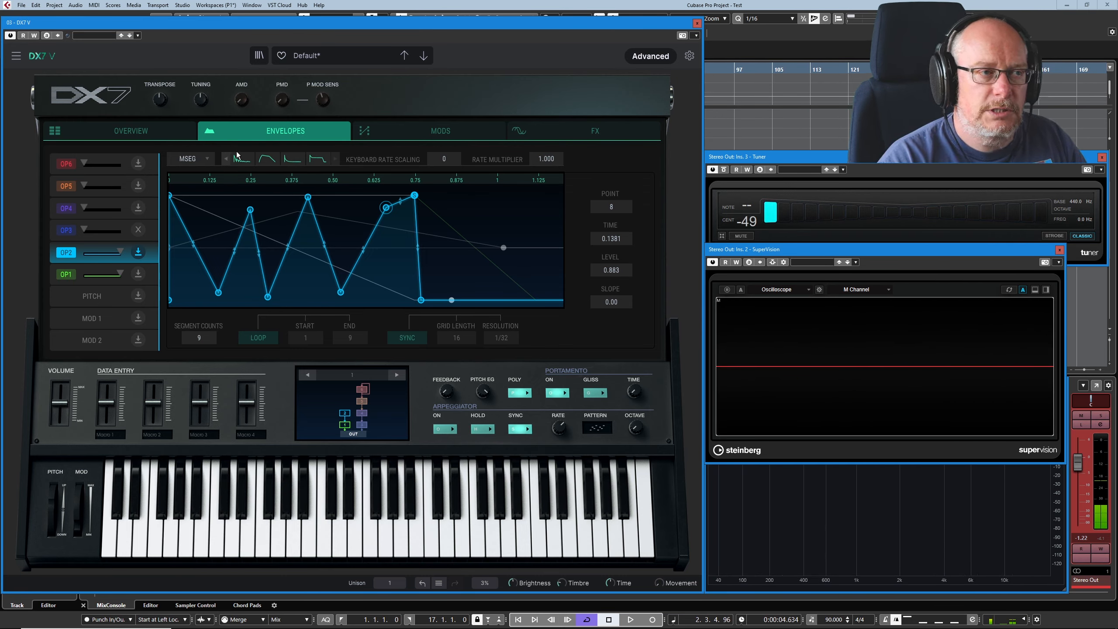
Step: Turn on looping for the OP1 and OP2 envelopes
click(102, 275)
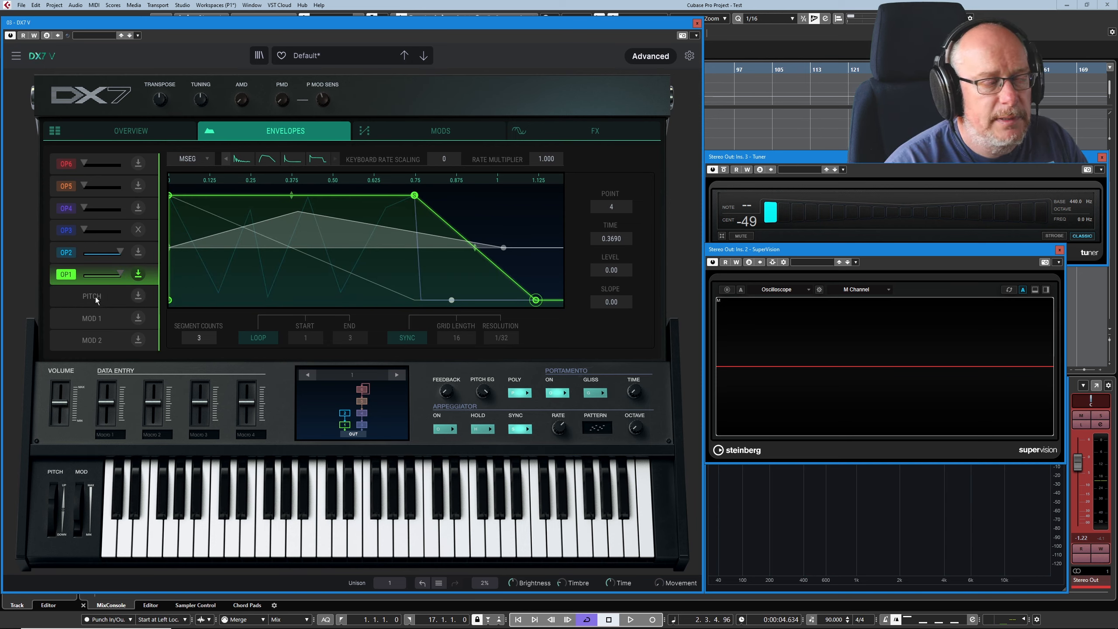
click(264, 343)
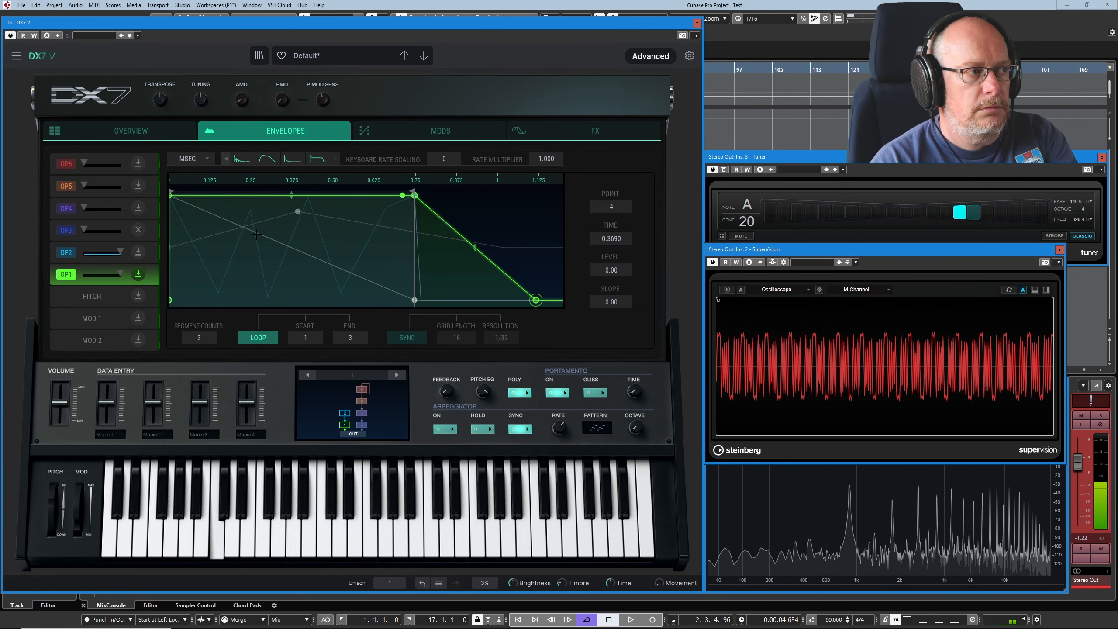
click(108, 252)
click(258, 337)
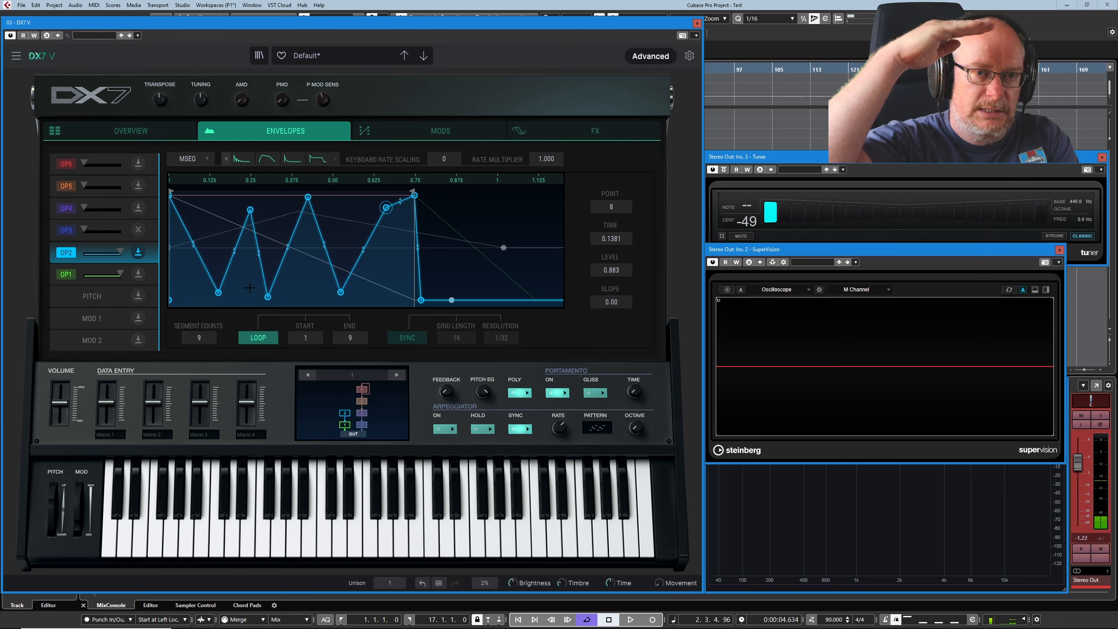
Step: Move the pitch envelope's peak to about time 0.7553, level 0.700, and add four alternating high and low points before it
click(74, 299)
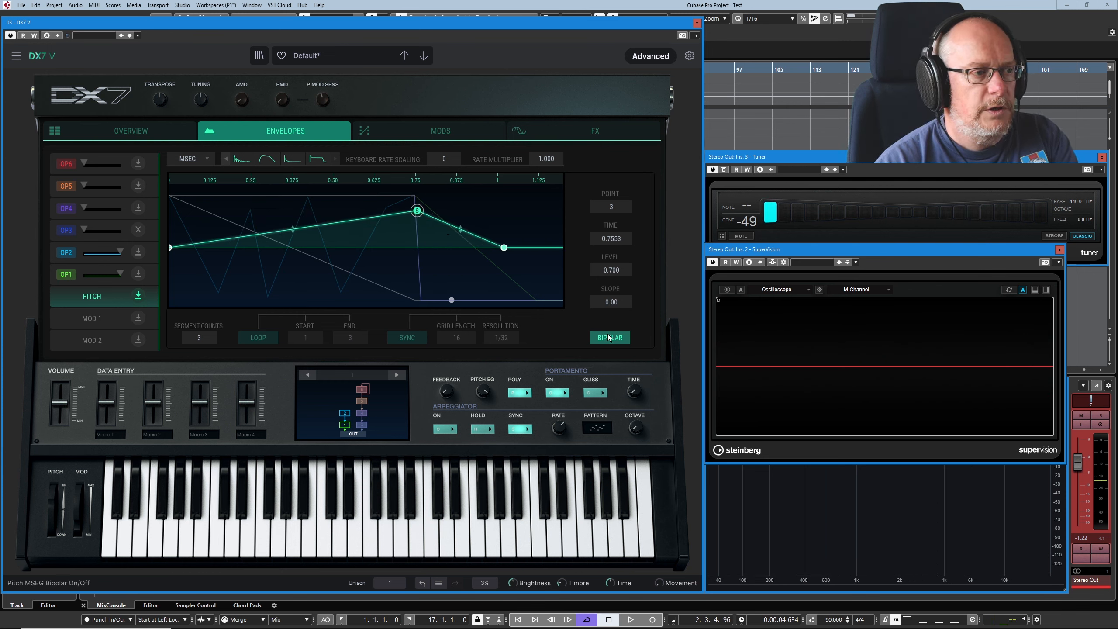
double_click(349, 297)
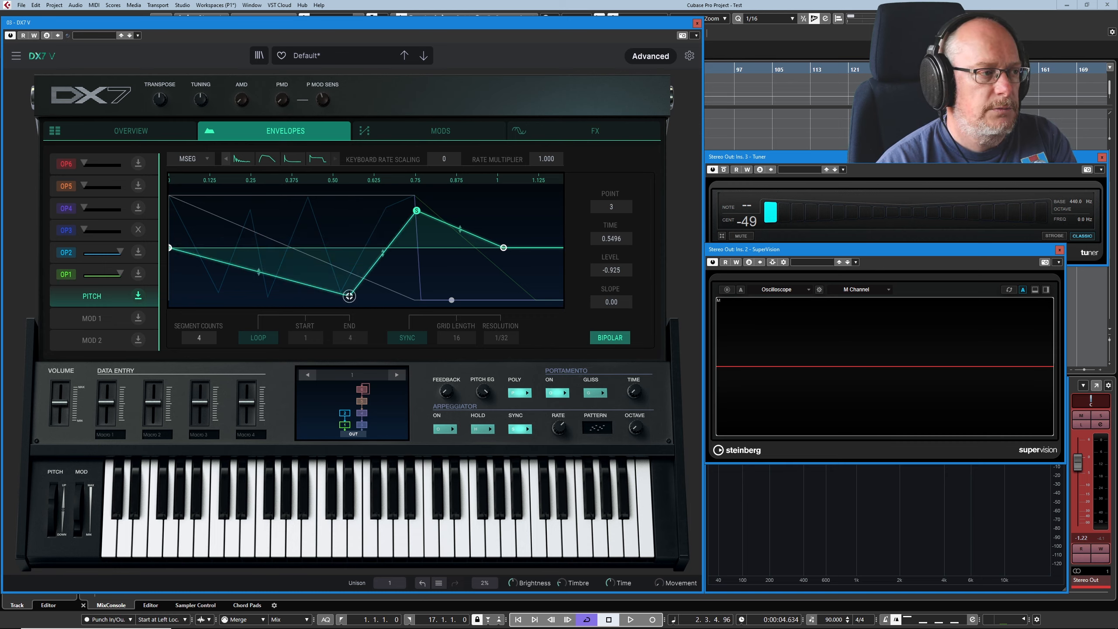
double_click(297, 204)
double_click(259, 294)
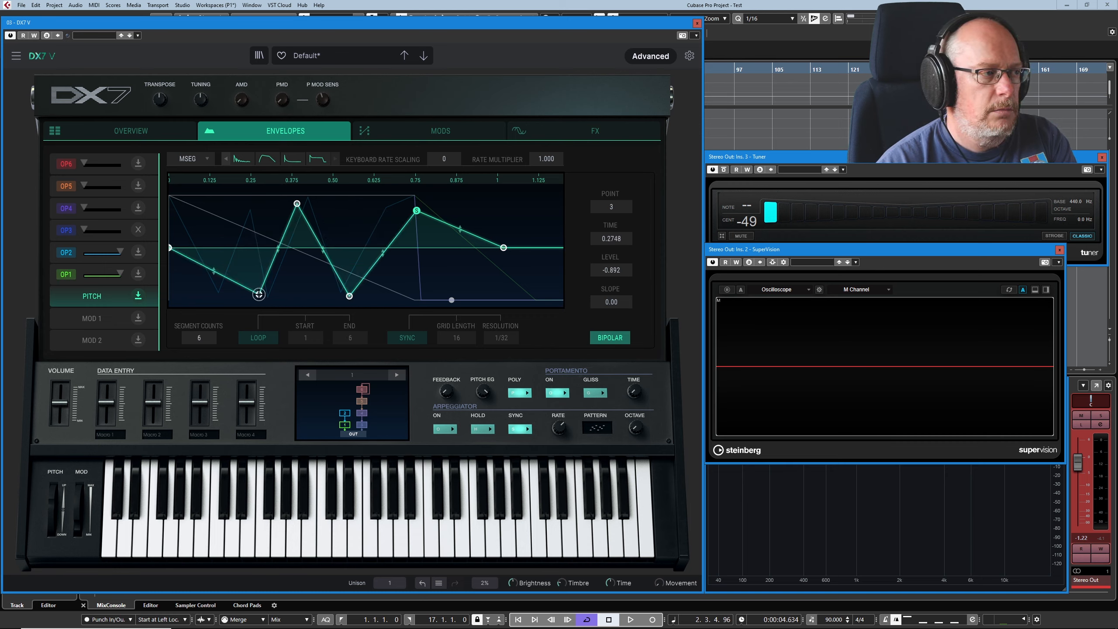
double_click(212, 207)
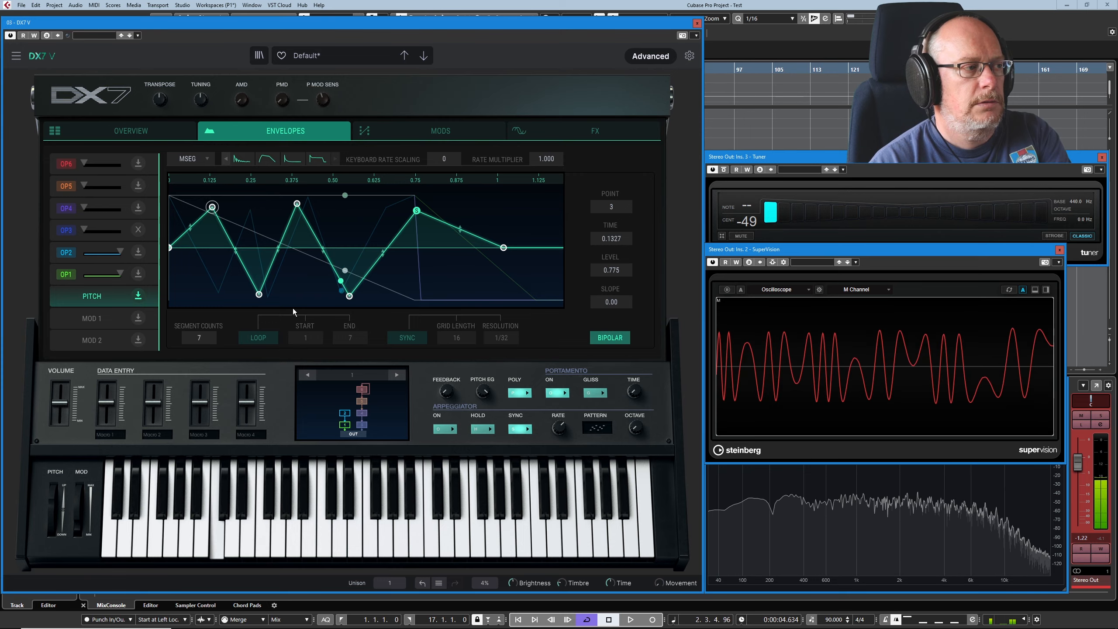